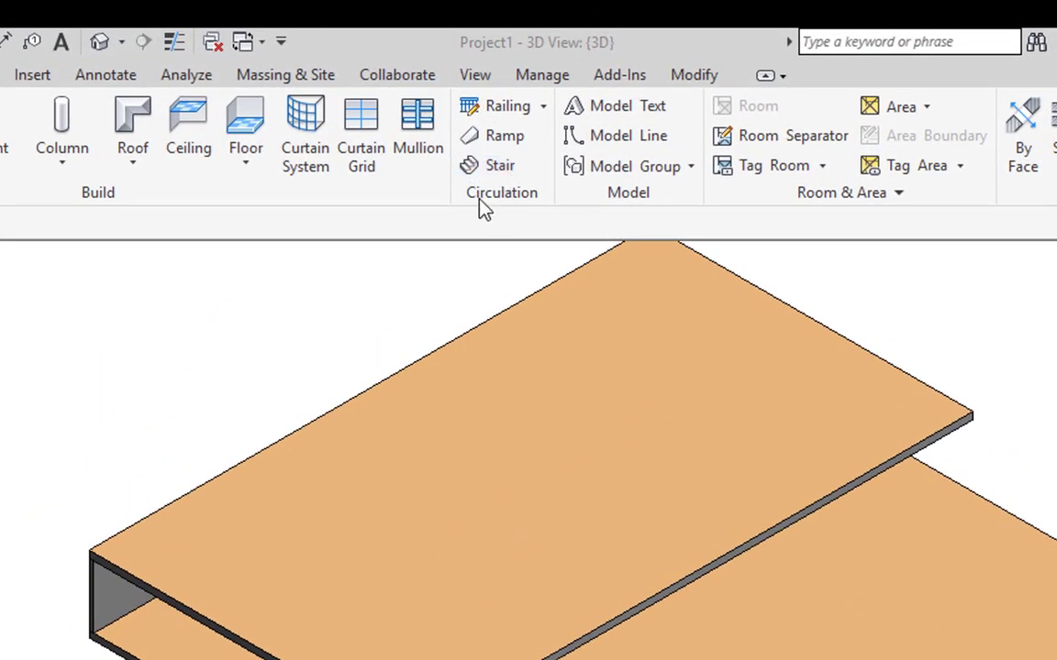
# Sketch a straight stair run with 18 risers, about 15'-7" long, between the two floors in the Level 2 floor plan
pyautogui.click(501, 172)
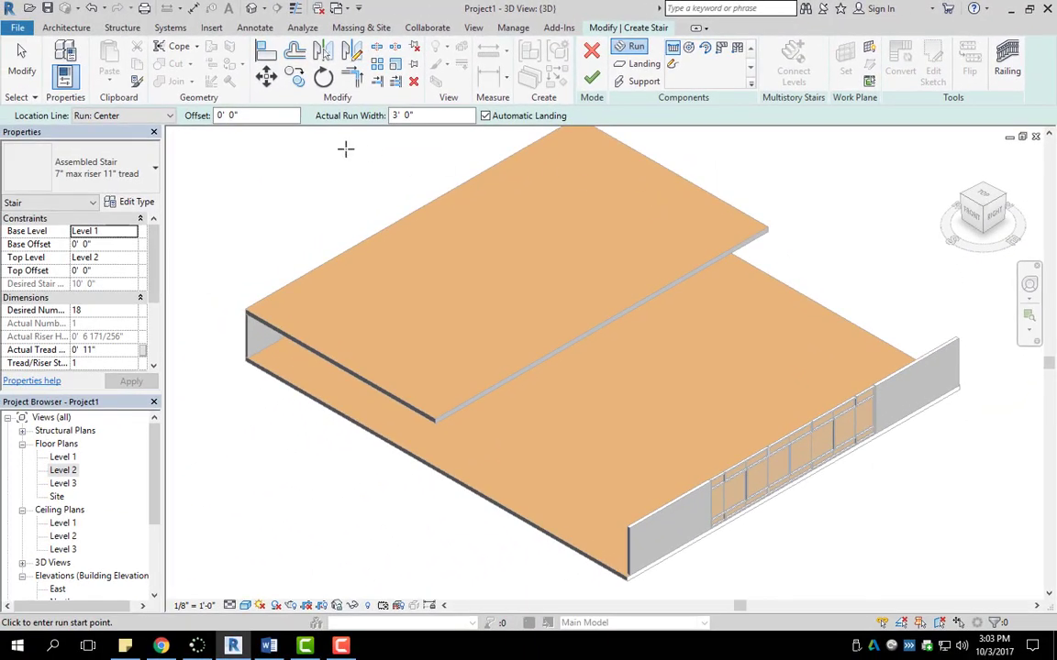
pyautogui.doubleClick(65, 471)
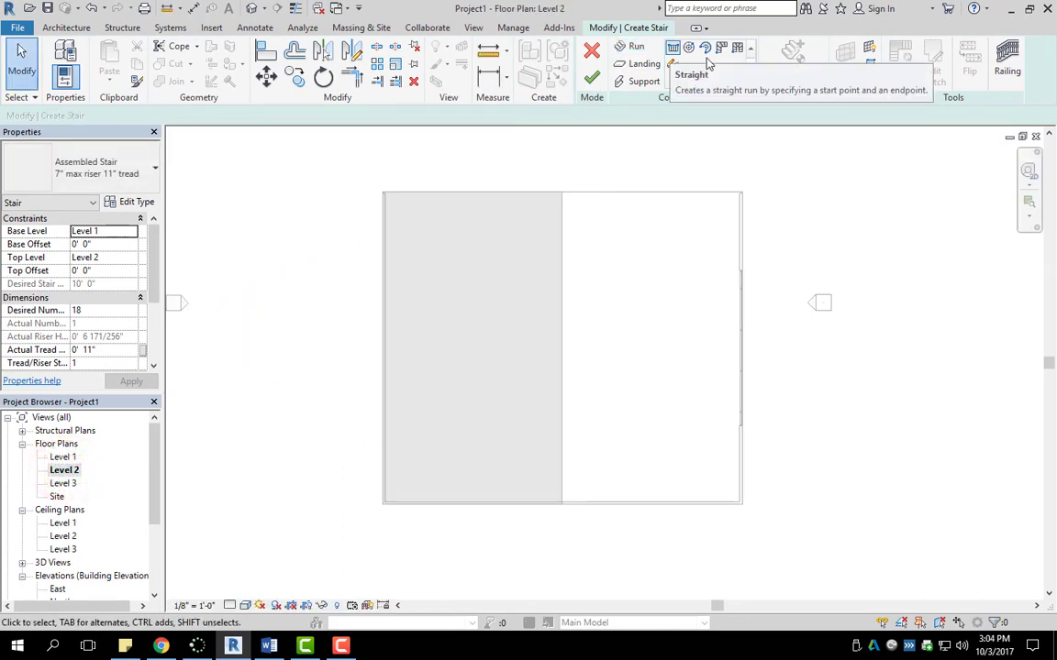
pyautogui.click(632, 47)
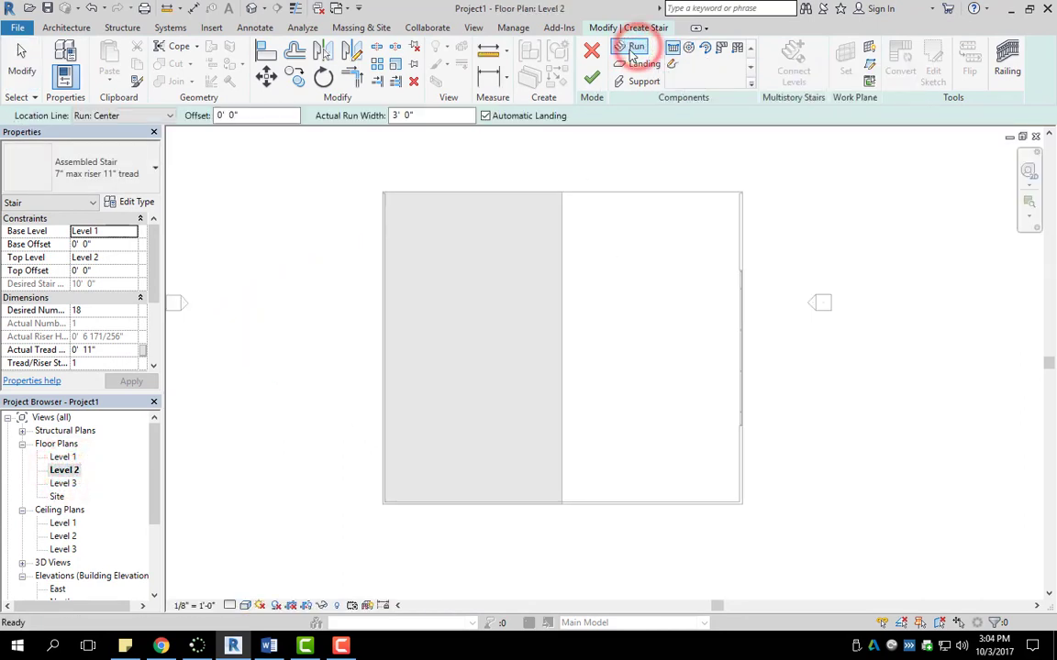
pyautogui.scroll(2, 612, 354)
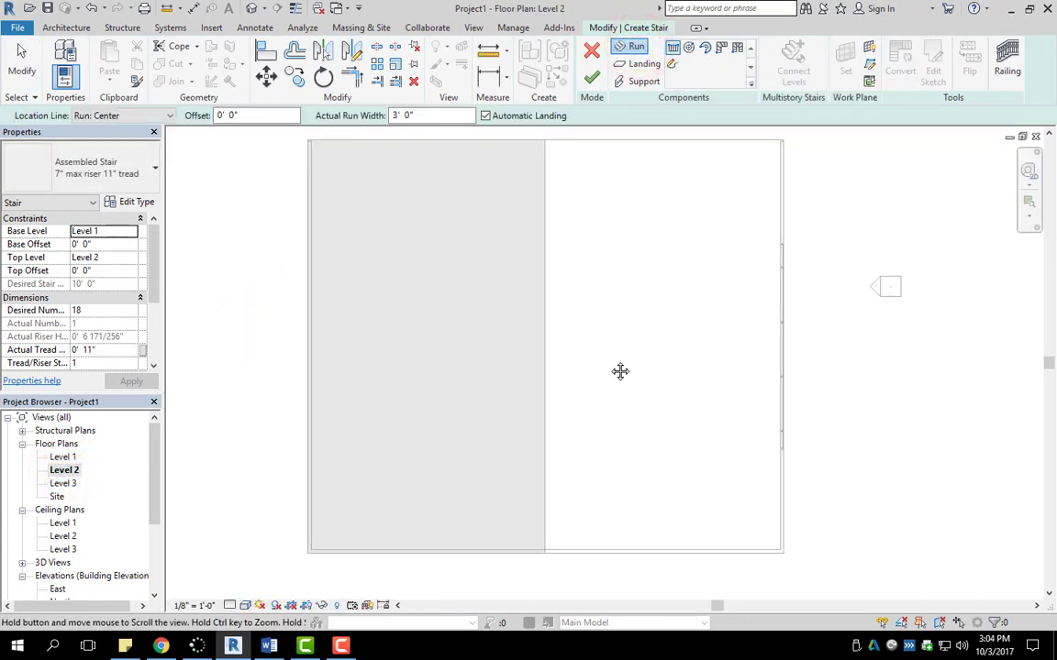
pyautogui.click(674, 47)
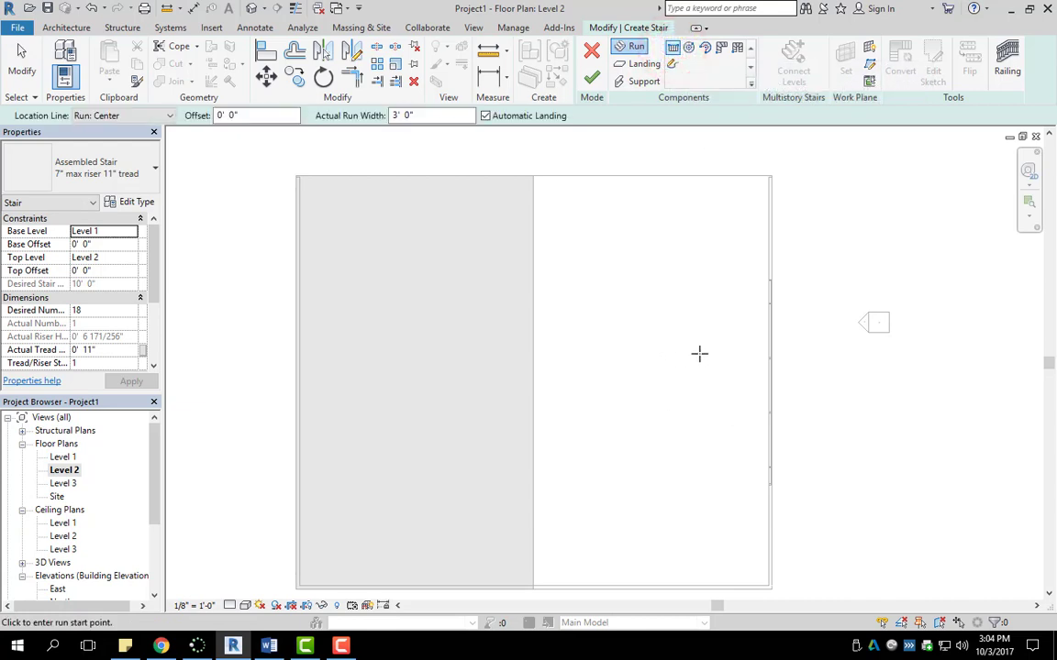
pyautogui.click(736, 365)
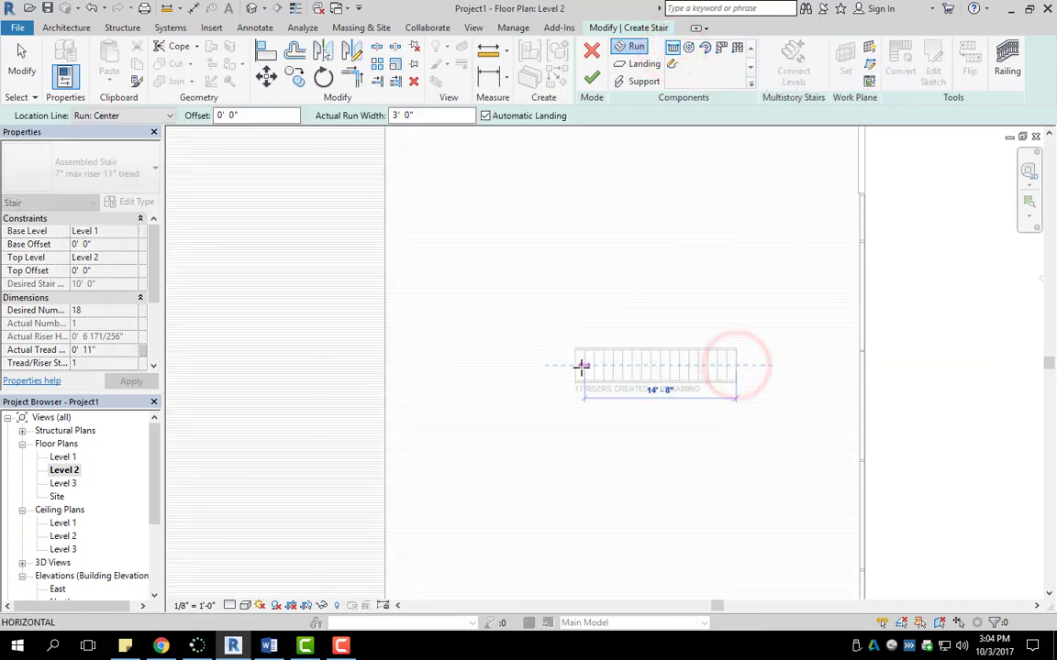
pyautogui.scroll(2, 581, 367)
pyautogui.moveTo(608, 377); pyautogui.dragTo(514, 372, button='middle')
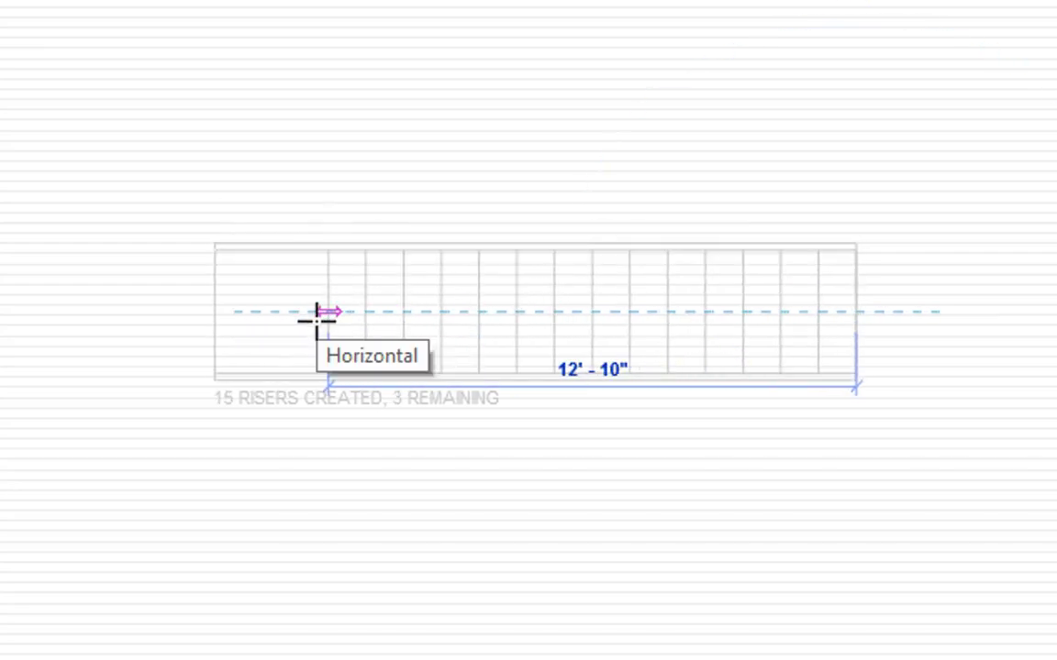
pyautogui.click(214, 312)
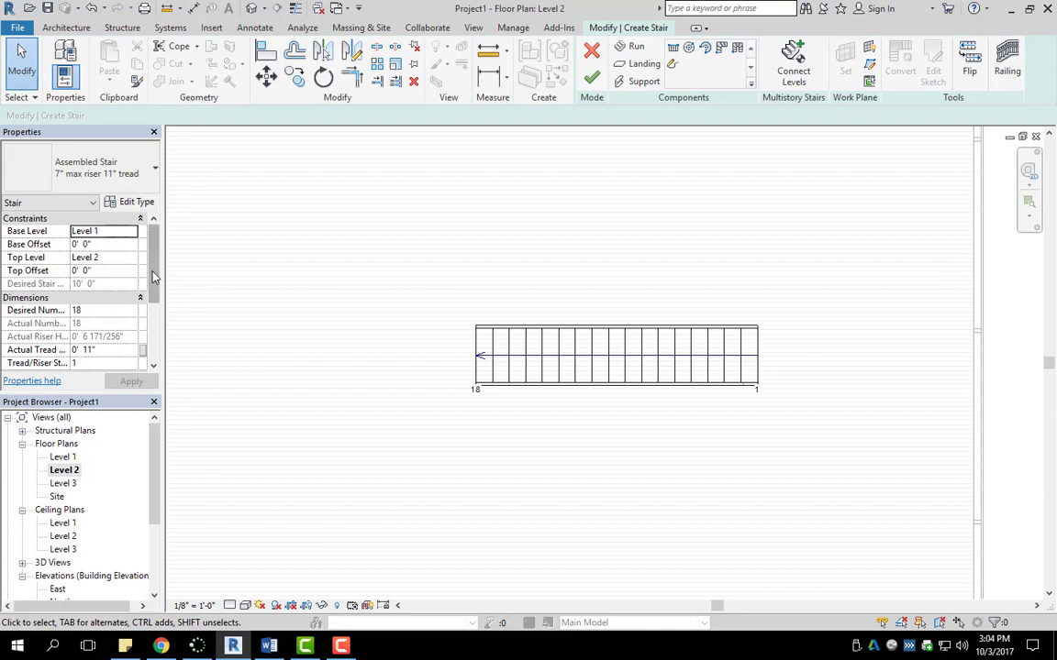
# Set the stair run's width to 5', finish the stair and inspect it in the 3D view
pyautogui.scroll(-3, 153, 273)
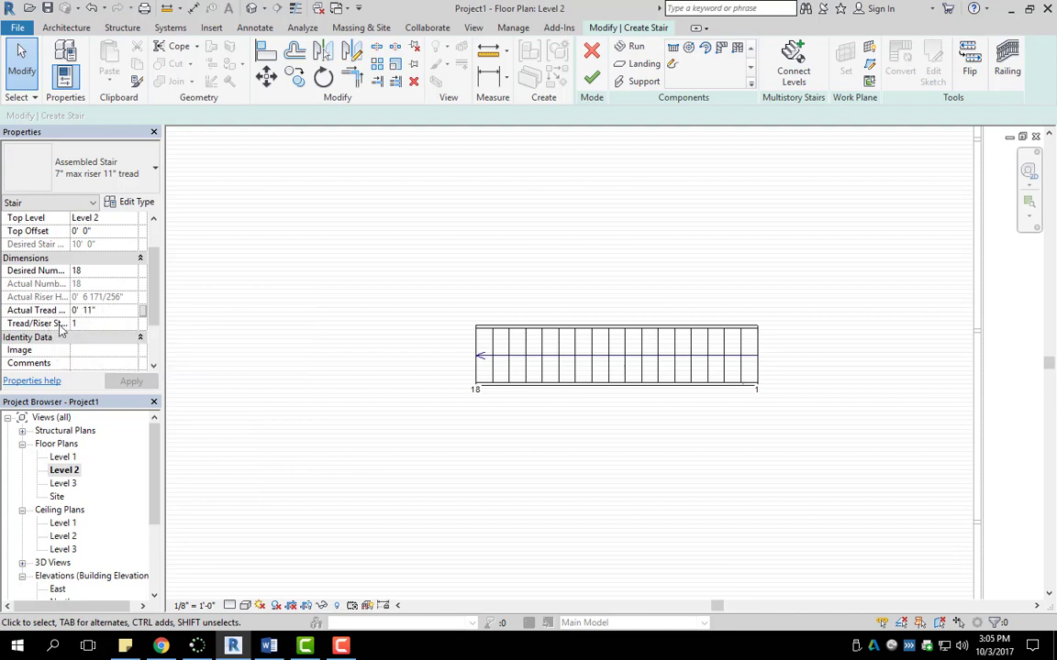
pyautogui.click(154, 290)
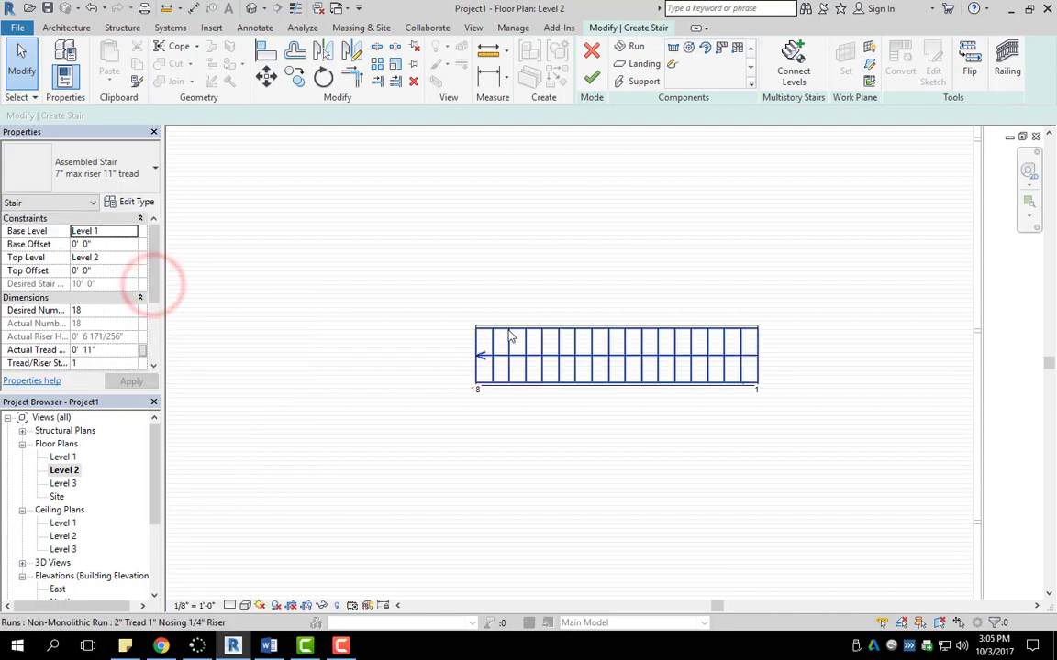
pyautogui.click(628, 351)
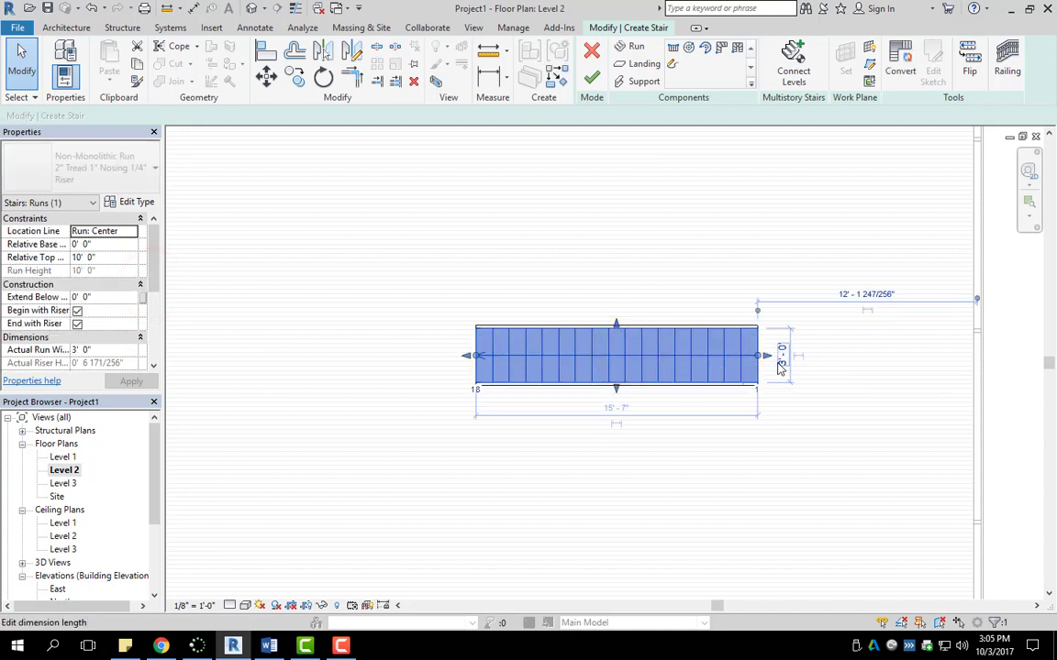
pyautogui.scroll(1, 817, 342)
pyautogui.moveTo(821, 325); pyautogui.dragTo(748, 294, button='middle')
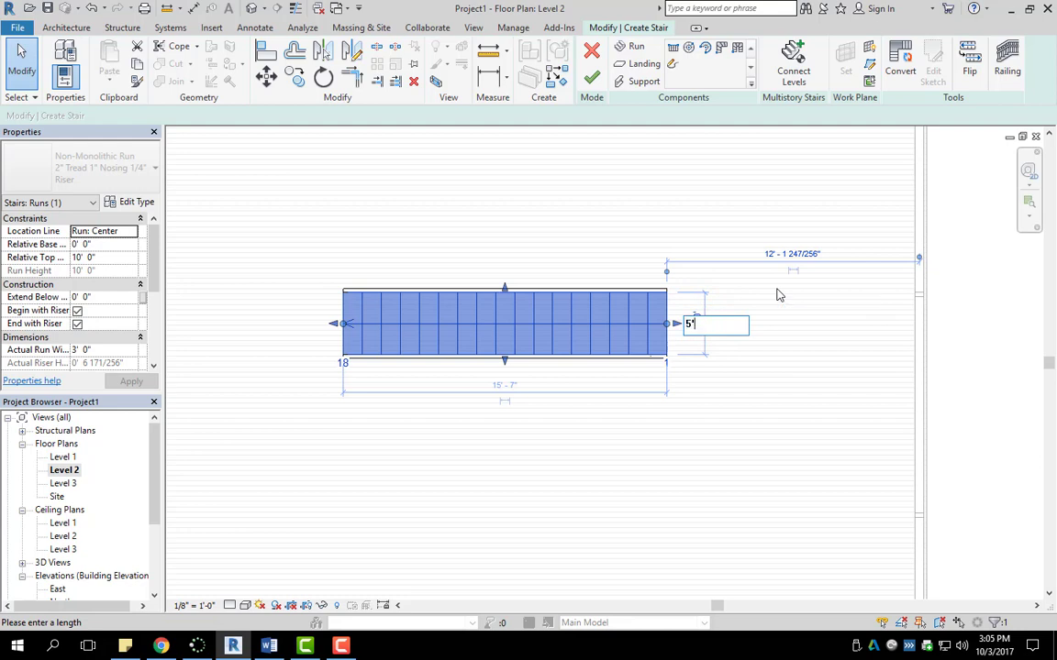
pyautogui.press('Return')
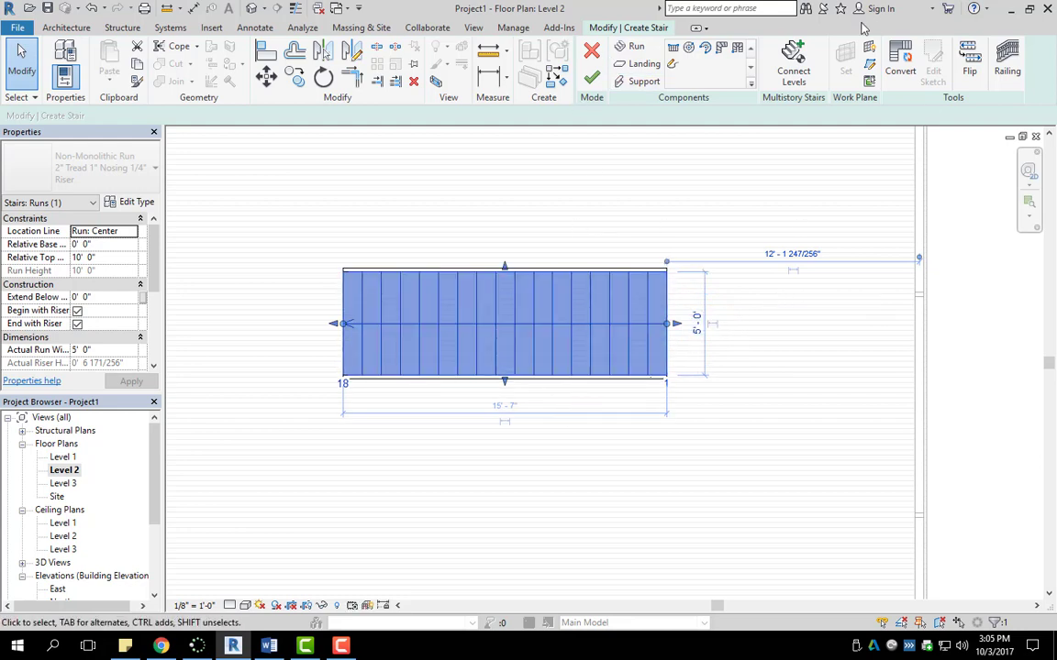
pyautogui.click(592, 80)
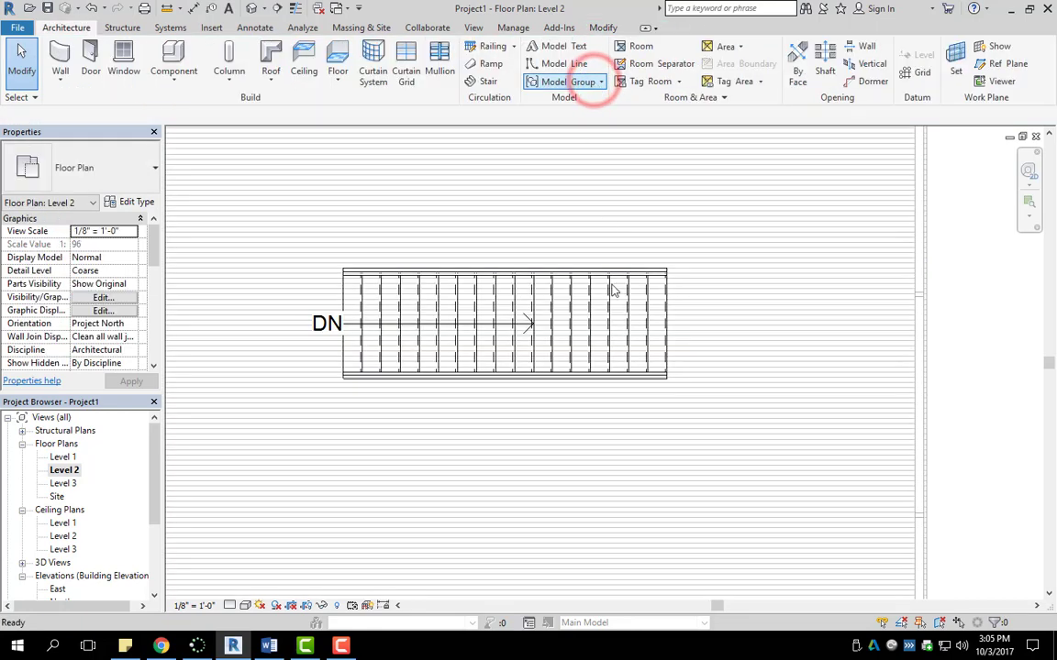
pyautogui.click(248, 9)
pyautogui.scroll(5, 698, 396)
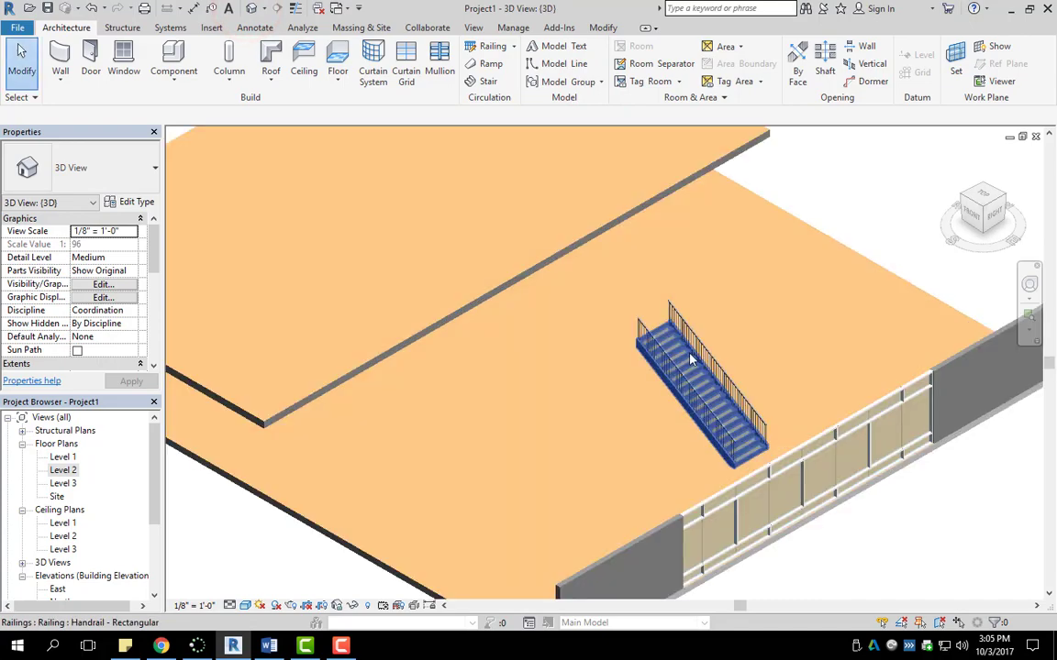
pyautogui.scroll(1, 578, 243)
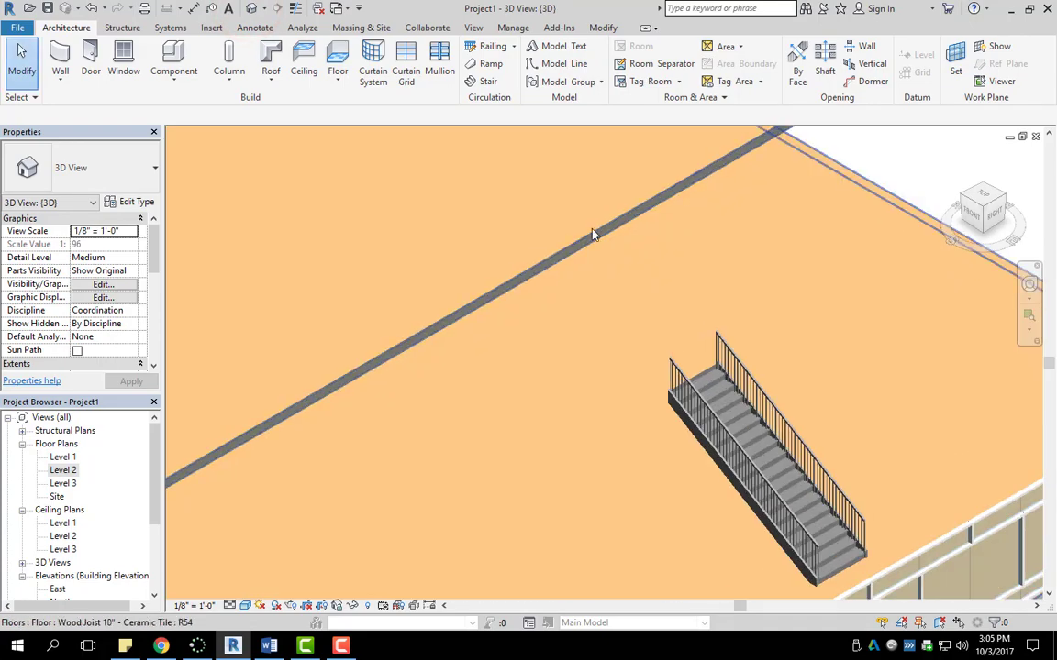
pyautogui.scroll(-1, 569, 252)
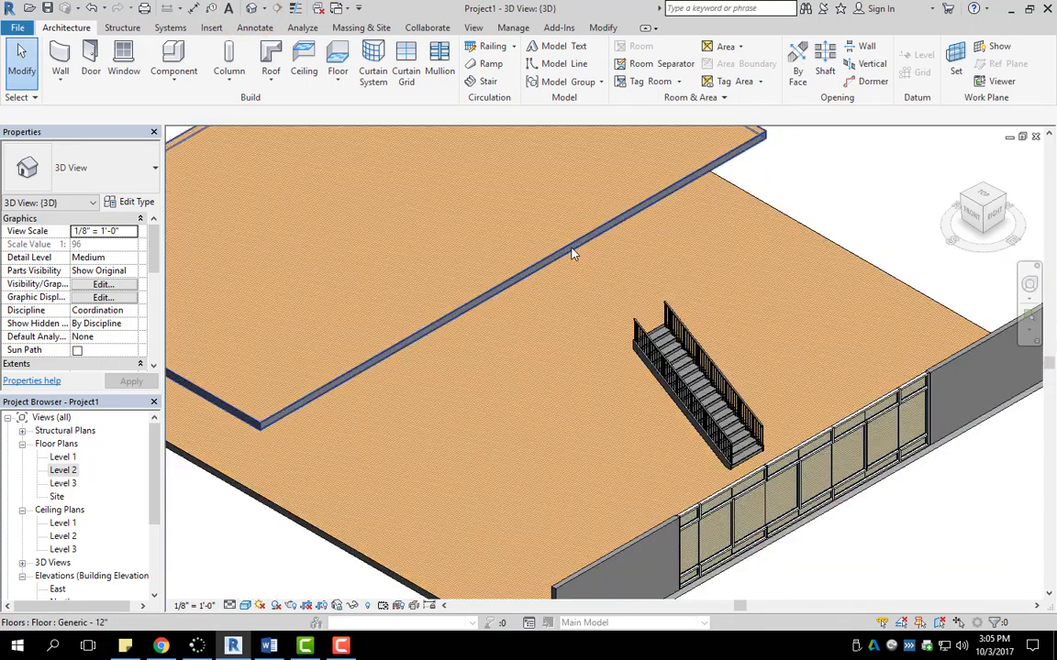
# In the Level 2 plan, move the stair's upper end onto the upper floor's edge, and check the connection in 3D
pyautogui.doubleClick(70, 469)
pyautogui.scroll(-1, 550, 294)
pyautogui.moveTo(551, 294); pyautogui.dragTo(672, 303, button='middle')
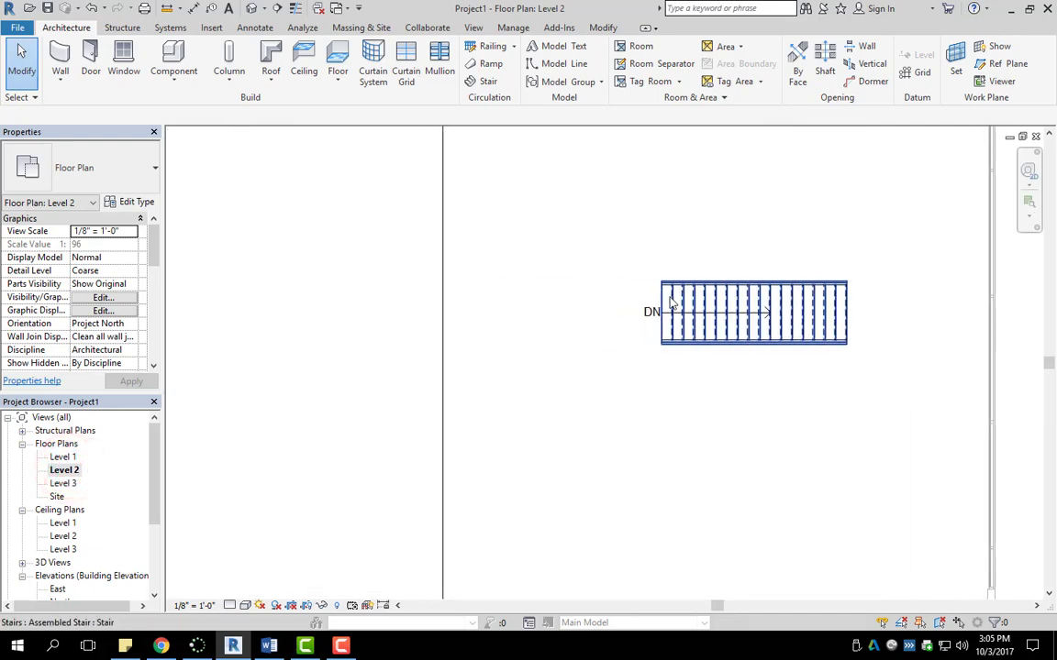
pyautogui.scroll(-1, 725, 330)
pyautogui.click(734, 326)
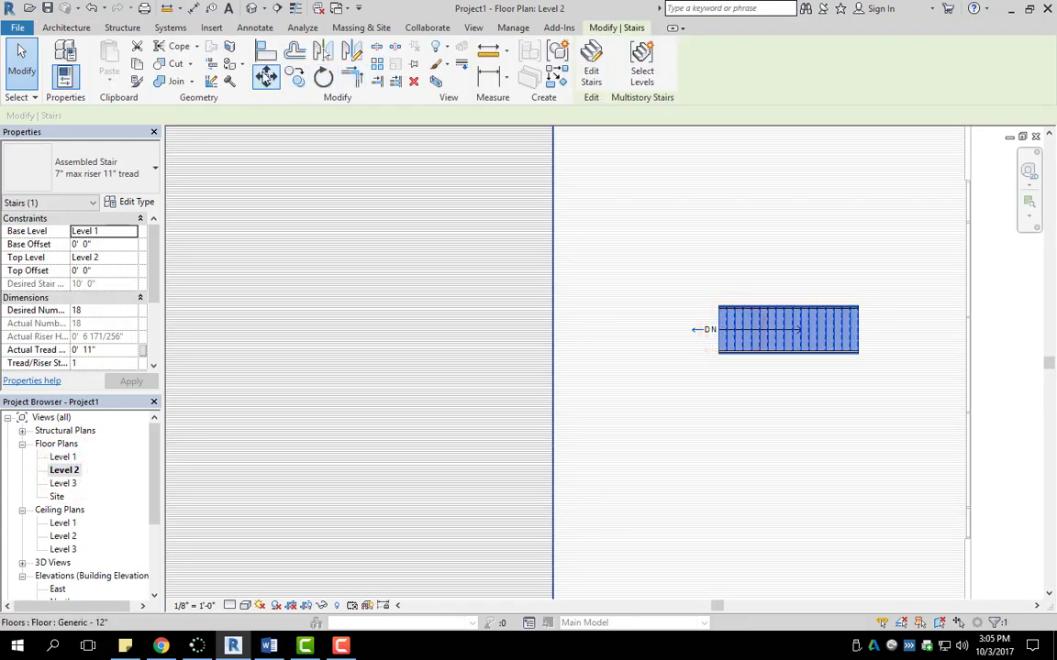
pyautogui.click(266, 75)
pyautogui.scroll(2, 719, 330)
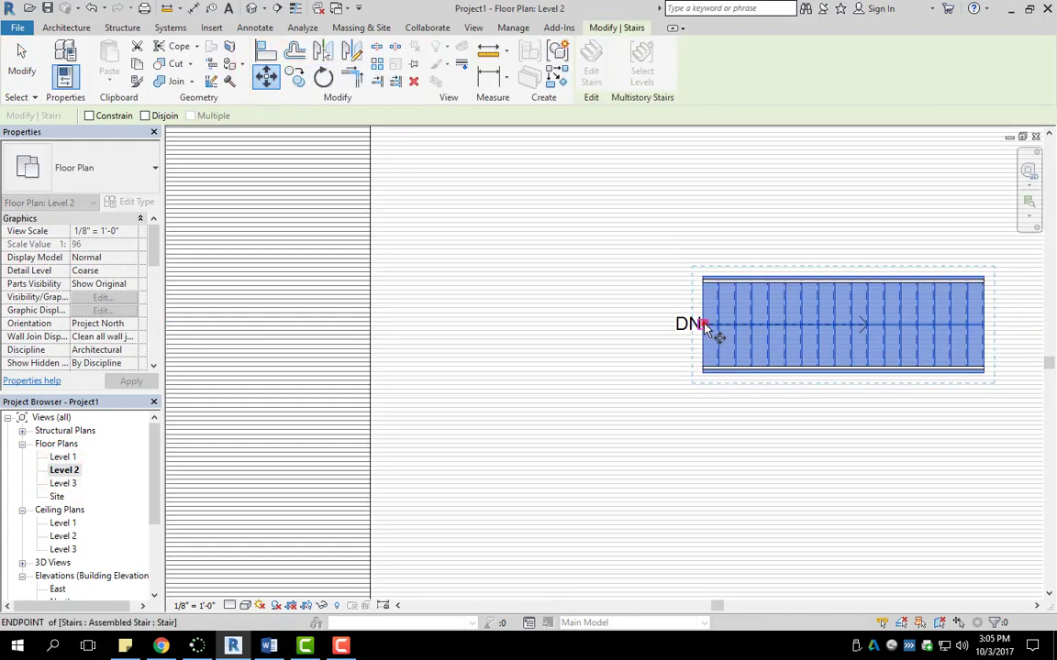
pyautogui.click(704, 325)
pyautogui.click(370, 325)
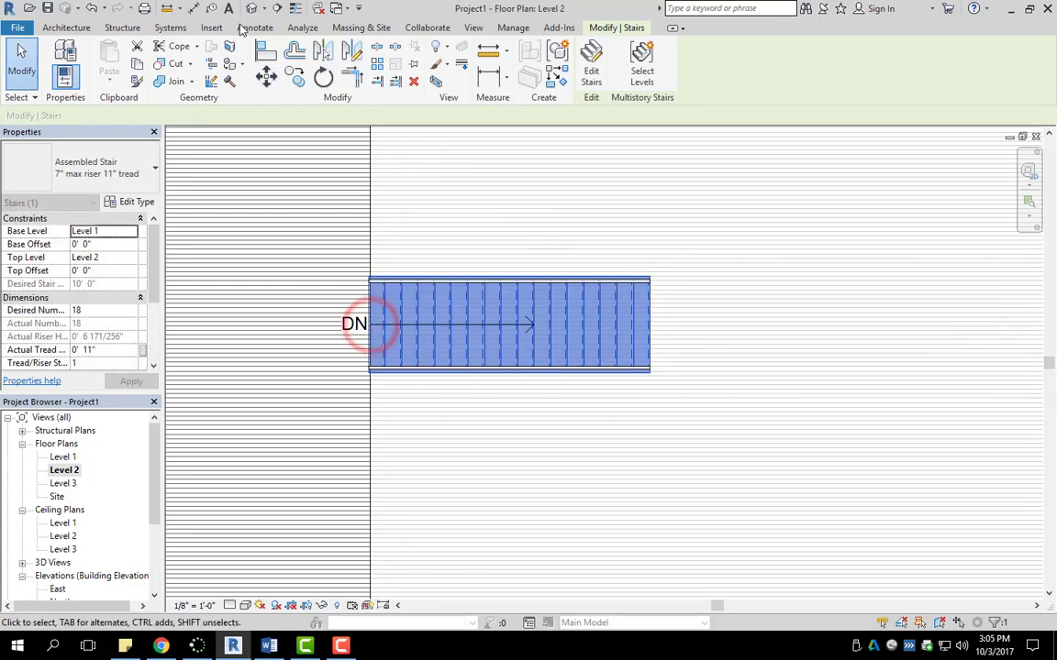
pyautogui.click(252, 8)
pyautogui.scroll(-1, 642, 337)
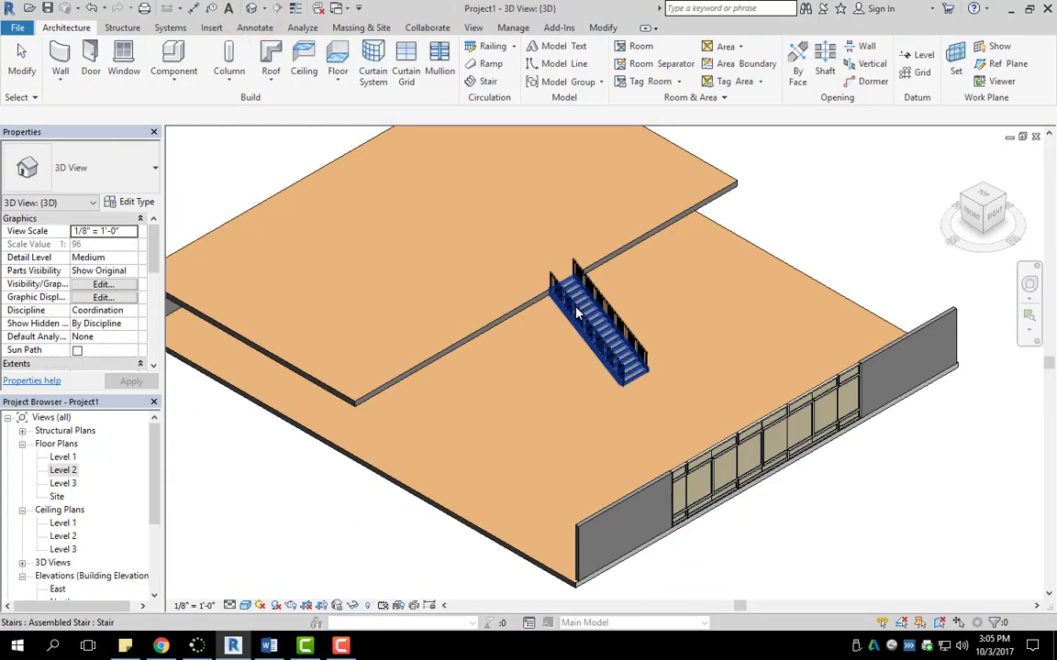
pyautogui.scroll(2, 568, 310)
pyautogui.keyDown('shift'); pyautogui.moveTo(664, 367); pyautogui.dragTo(752, 261, button='middle'); pyautogui.keyUp('shift')
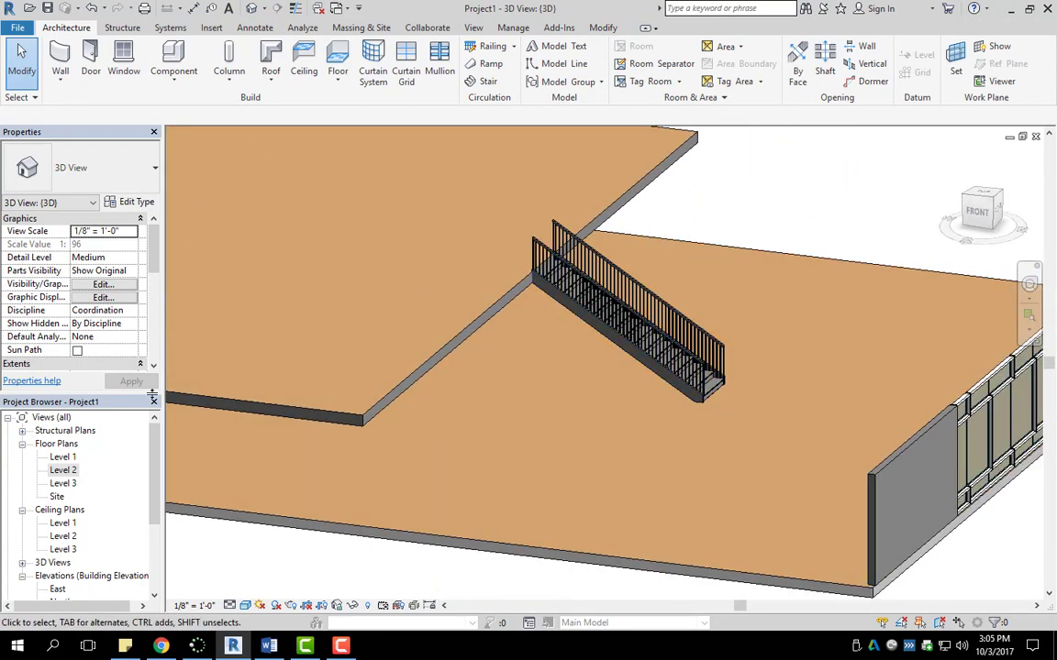
# Create a U-shaped winder stair in the Level 2 plan, above the straight stair and about 11' from the upper floor's edge
pyautogui.doubleClick(63, 471)
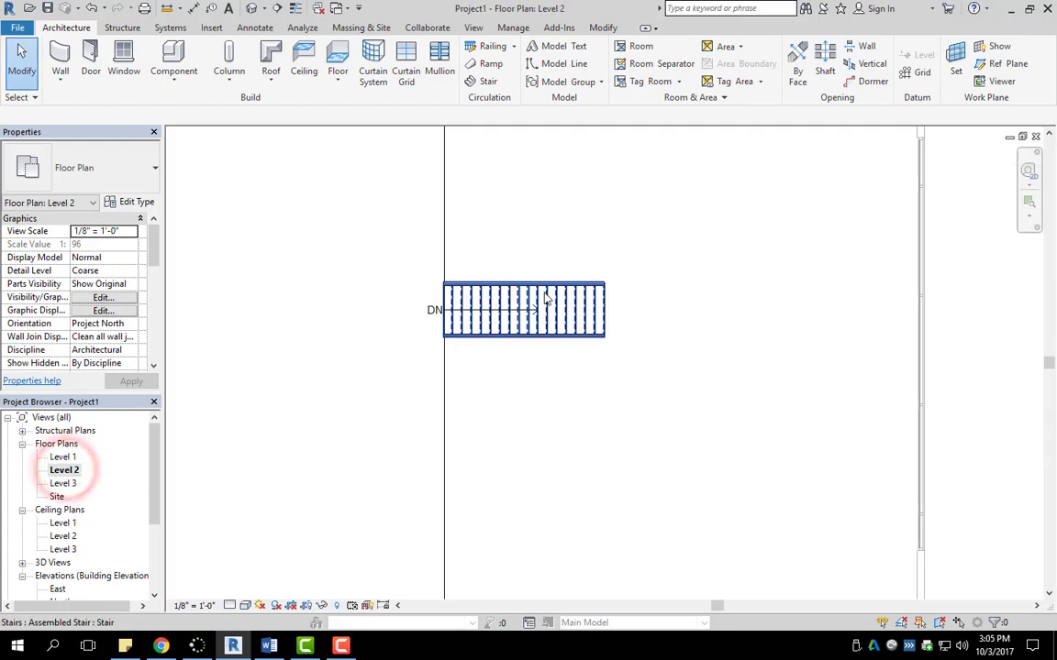
pyautogui.moveTo(487, 348); pyautogui.dragTo(412, 401, button='middle')
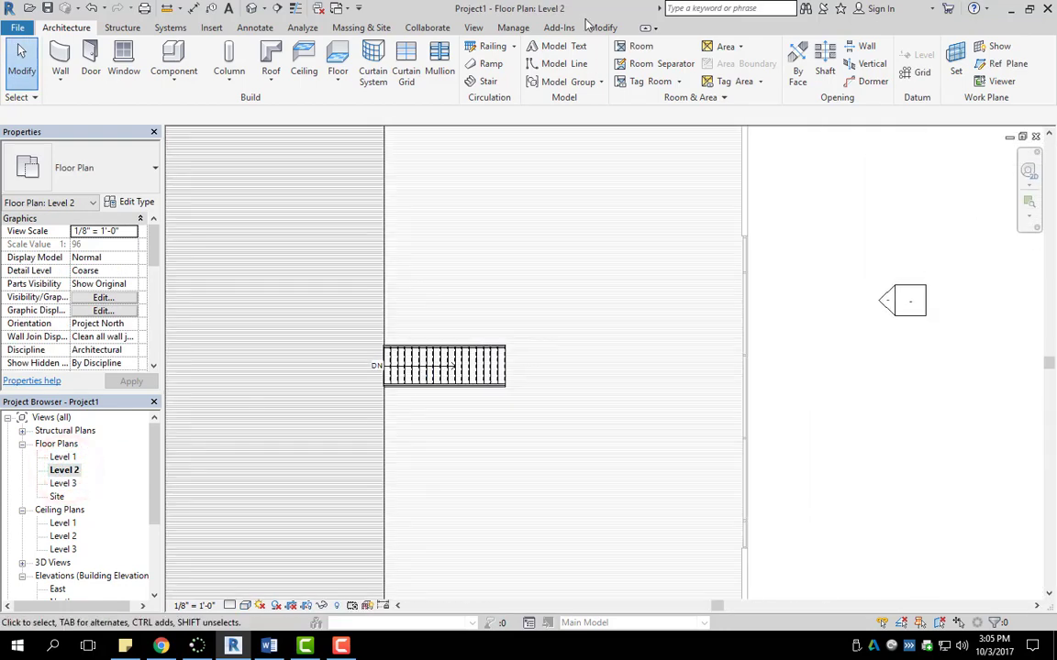
pyautogui.click(483, 80)
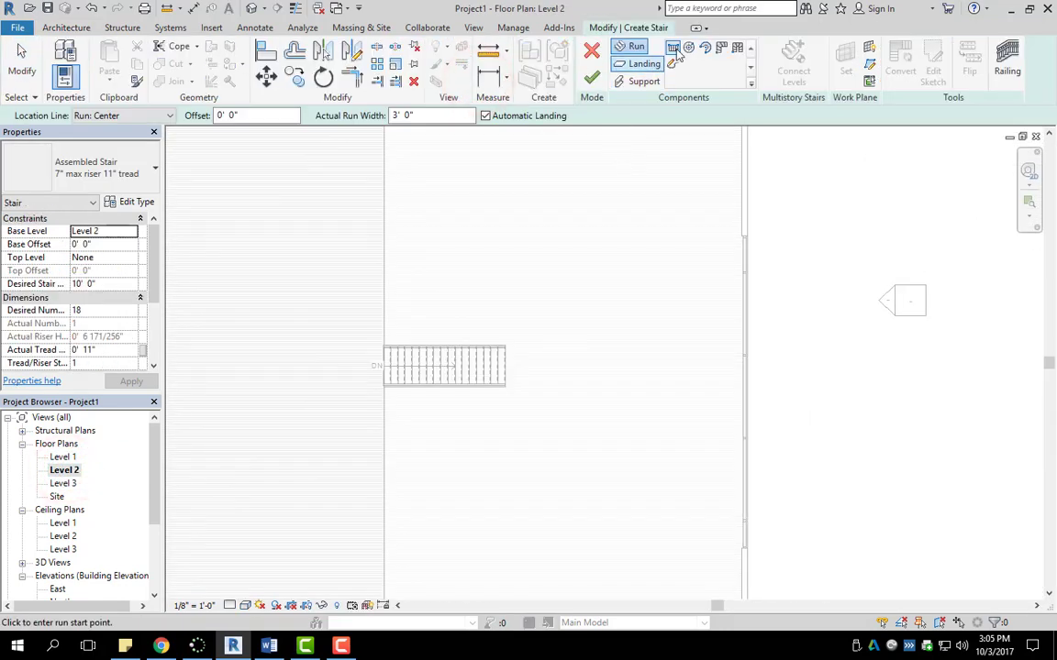
pyautogui.click(738, 51)
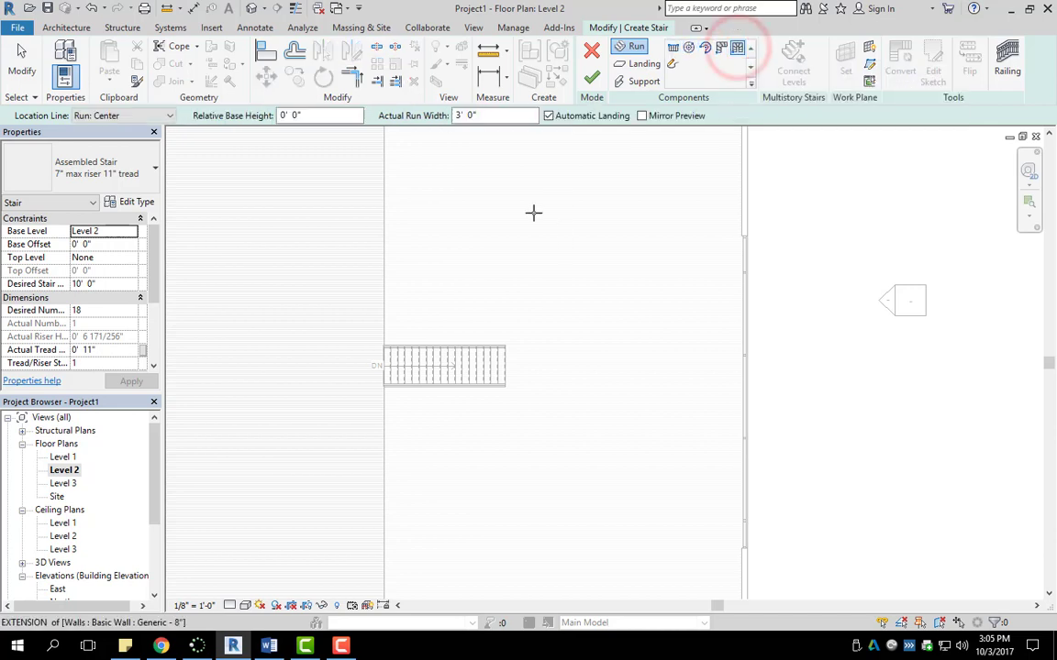
pyautogui.scroll(-1, 514, 223)
pyautogui.moveTo(513, 224); pyautogui.dragTo(539, 263, button='middle')
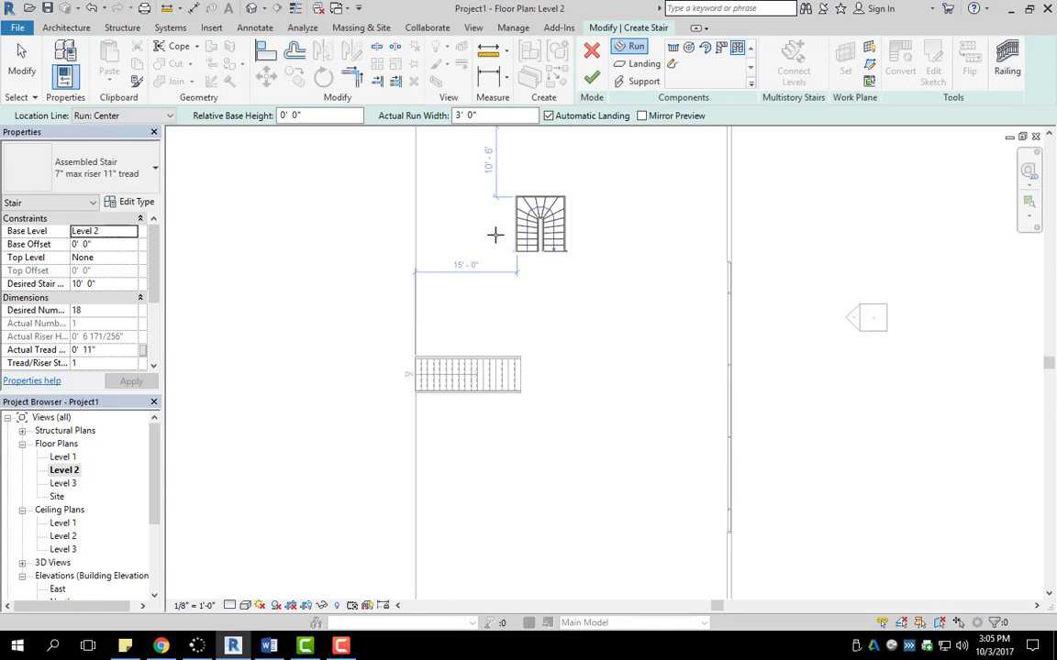
pyautogui.scroll(1, 495, 235)
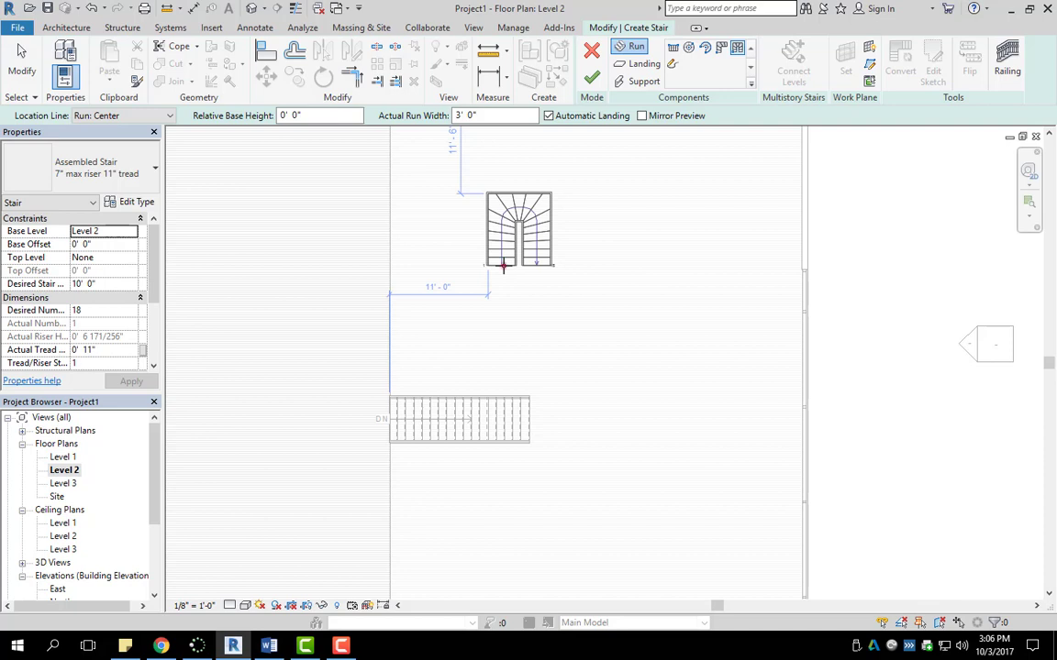
pyautogui.click(502, 265)
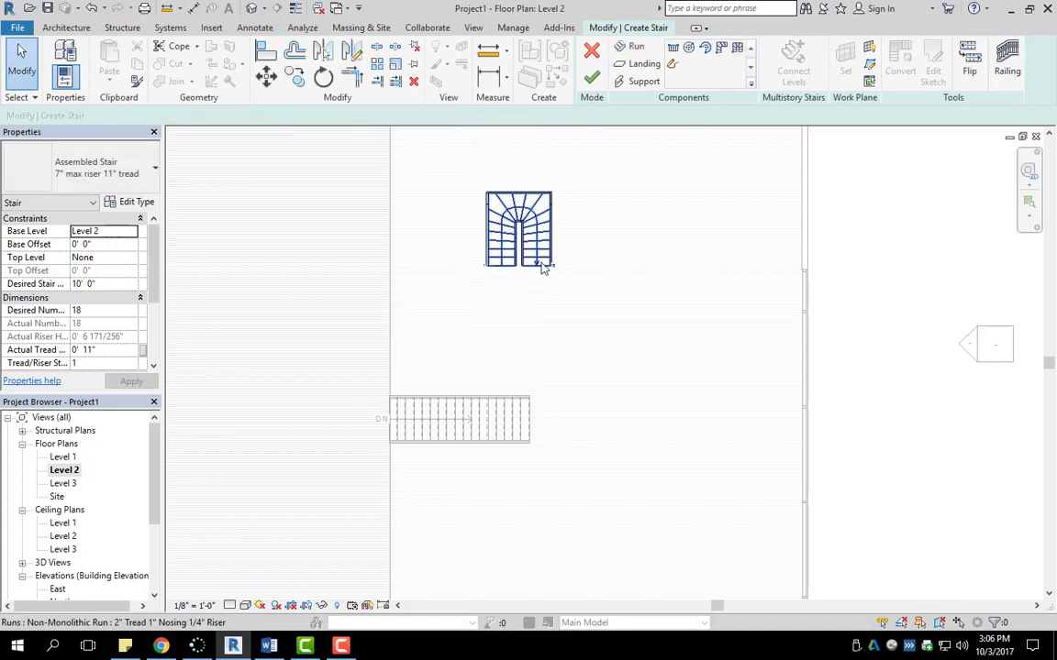
pyautogui.scroll(3, 529, 229)
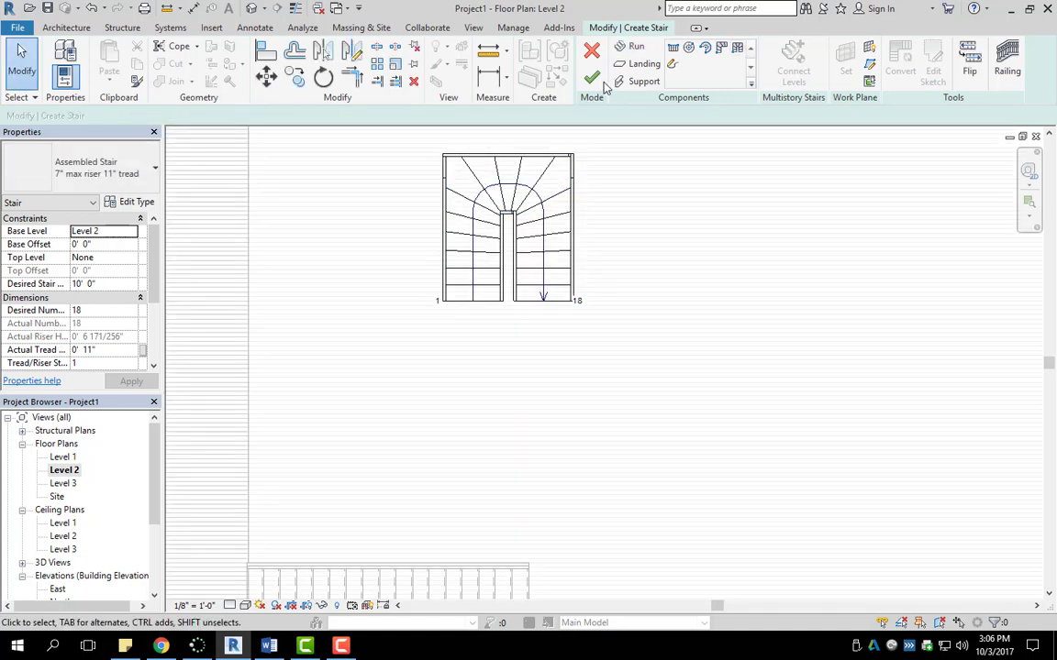
pyautogui.click(594, 80)
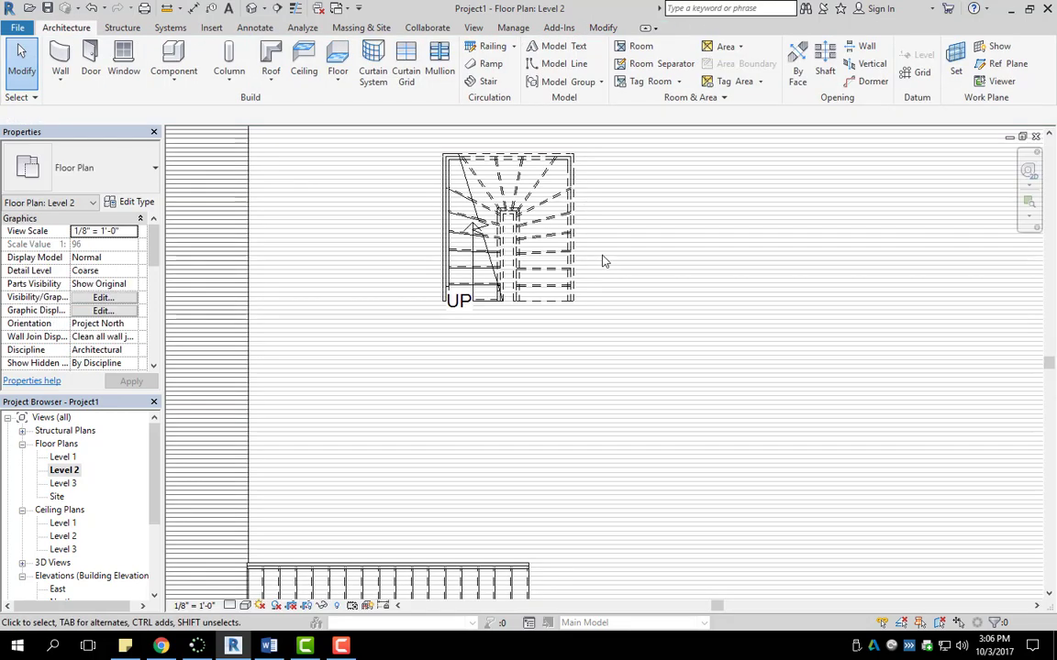
# Rotate the U-shaped winder stair 90° clockwise in the Level 2 plan so its open ends face the upper floor
pyautogui.moveTo(552, 213); pyautogui.dragTo(608, 245, button='middle')
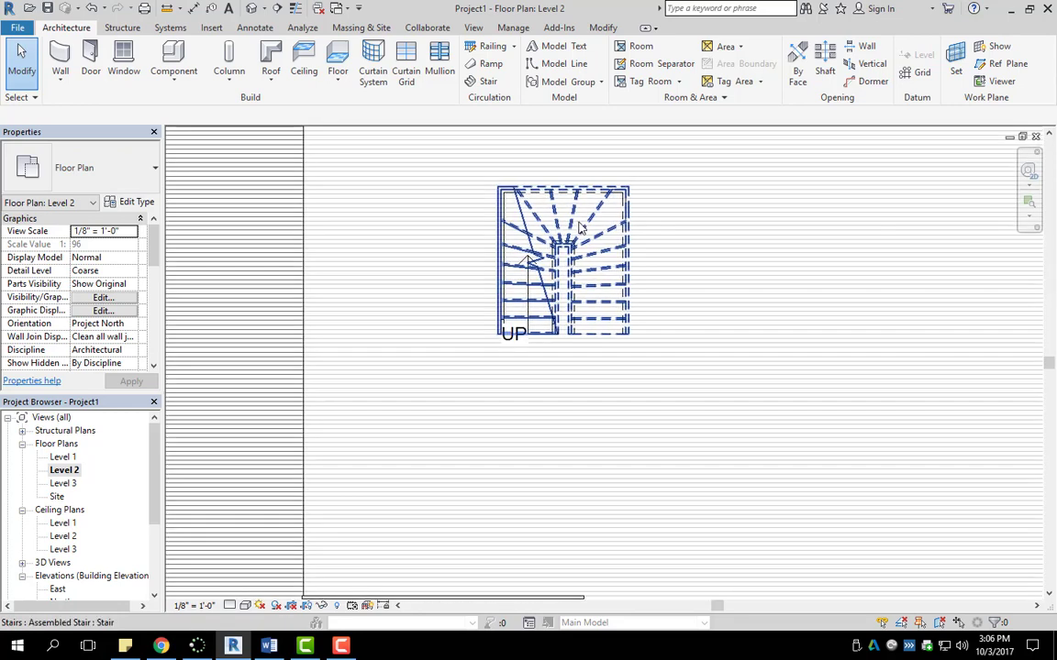
pyautogui.click(575, 228)
pyautogui.click(323, 77)
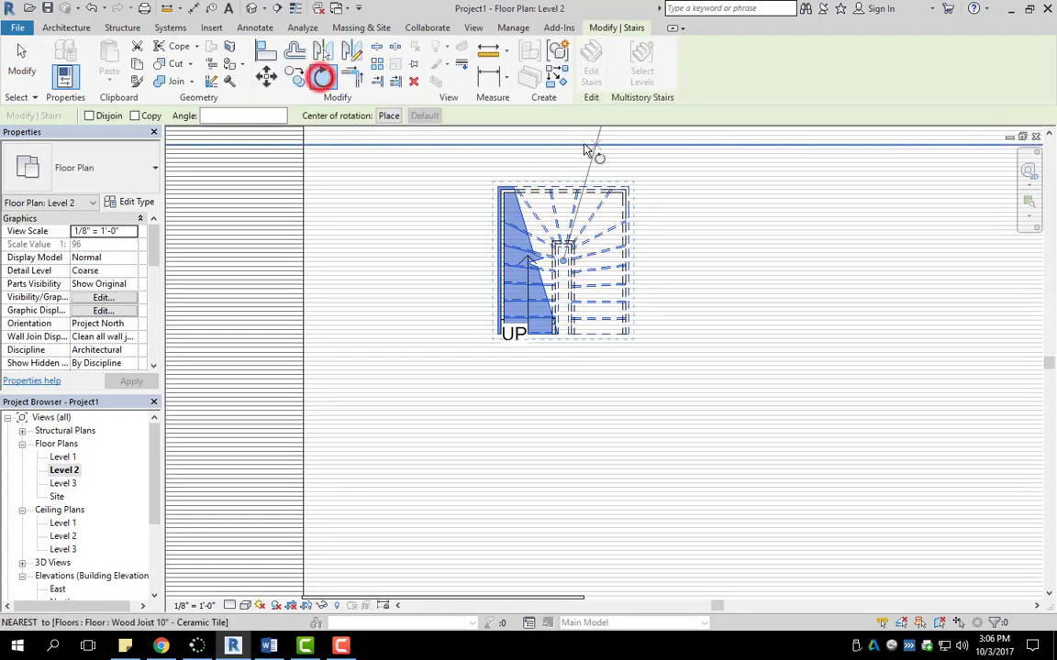
pyautogui.click(564, 158)
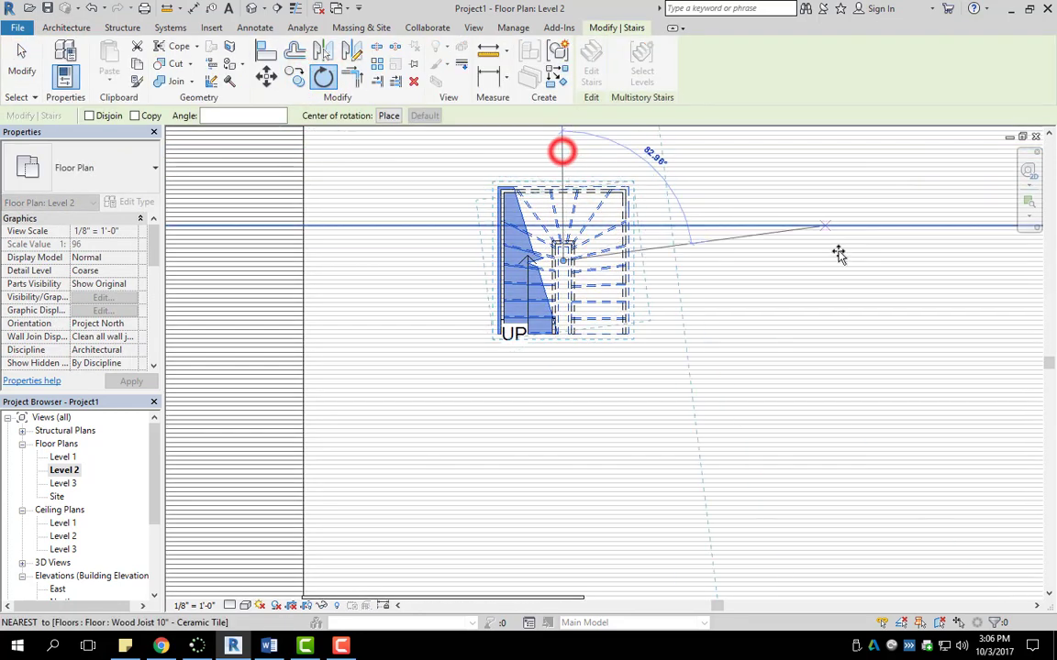
pyautogui.write('90')
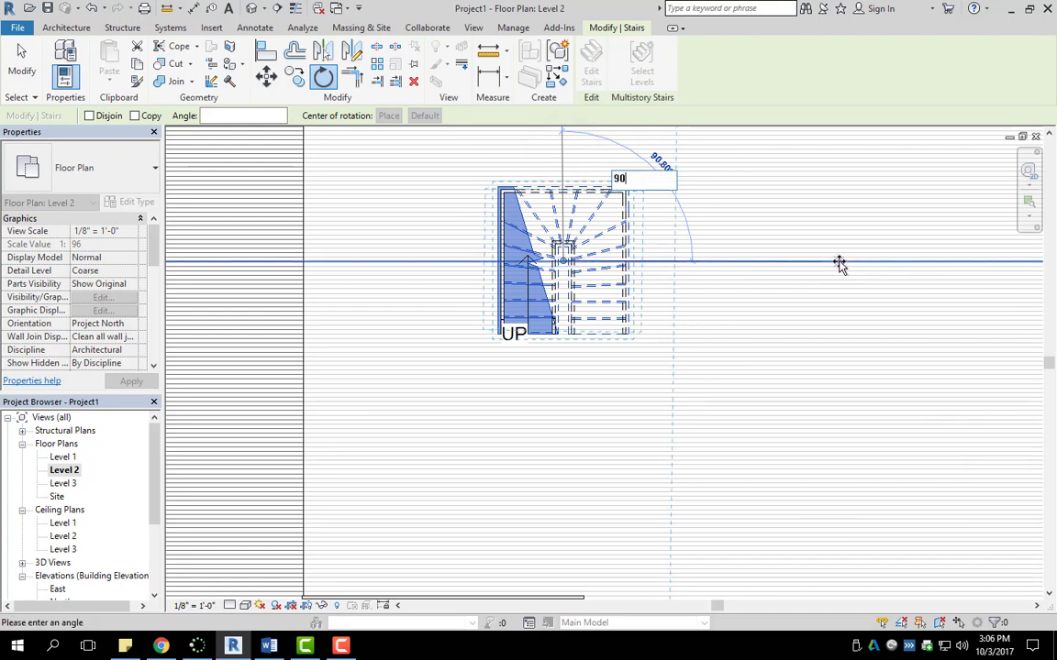
pyautogui.press('Return')
pyautogui.press('Escape')
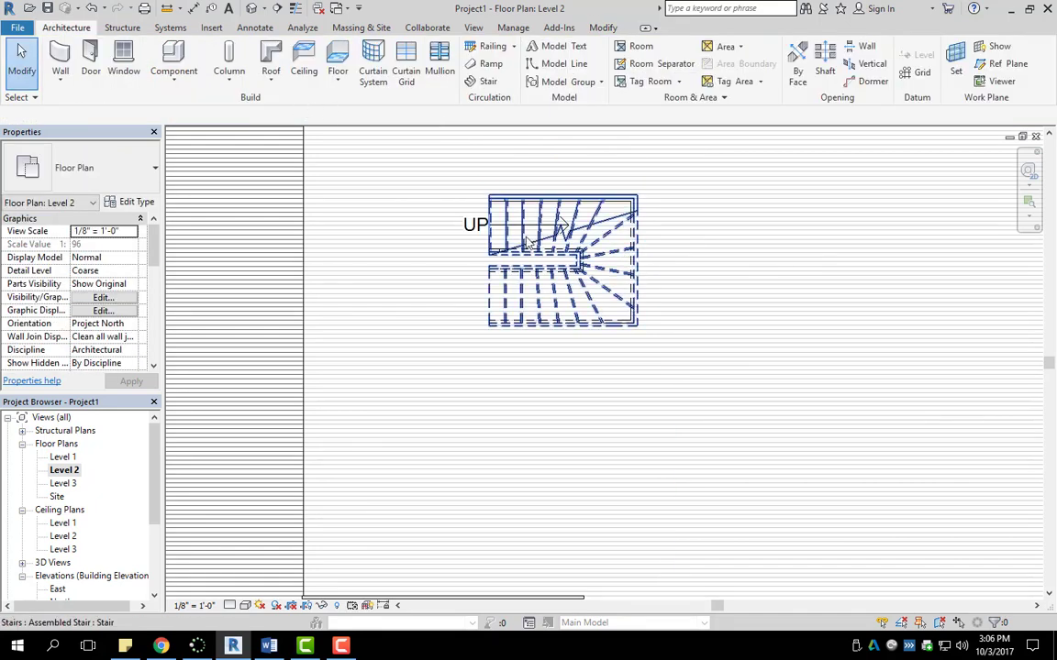
# Move the winder stair about 10'-3" horizontally so the end of its run meets the upper floor's edge
pyautogui.click(526, 229)
pyautogui.click(266, 77)
pyautogui.scroll(3, 501, 301)
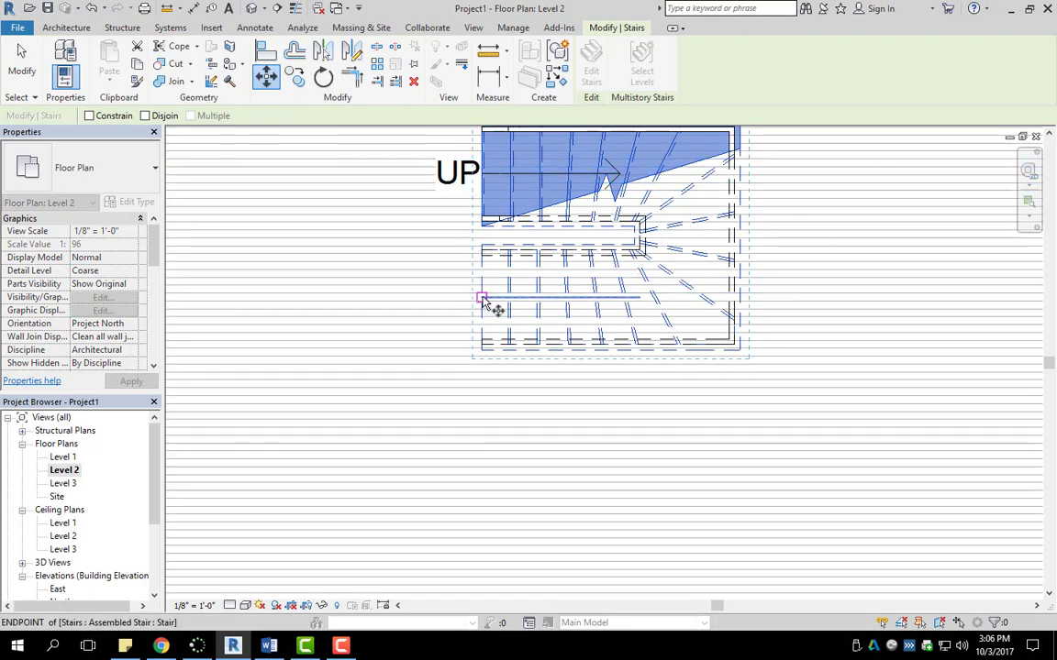
pyautogui.click(480, 299)
pyautogui.moveTo(297, 286); pyautogui.dragTo(590, 309, button='middle')
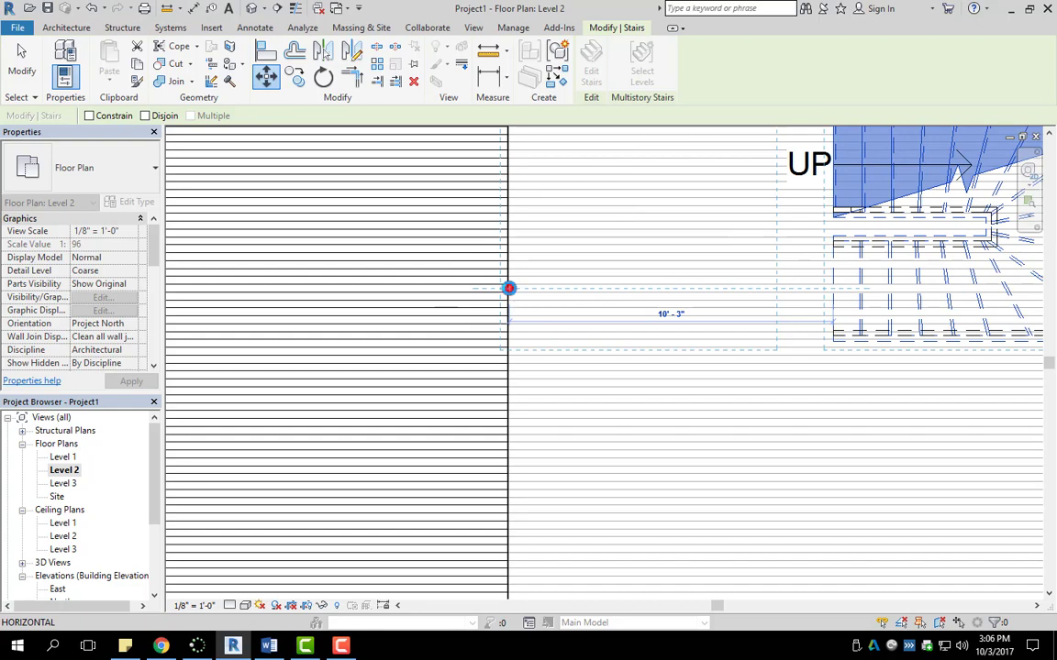
pyautogui.click(509, 288)
pyautogui.press('Escape')
pyautogui.scroll(-2, 495, 227)
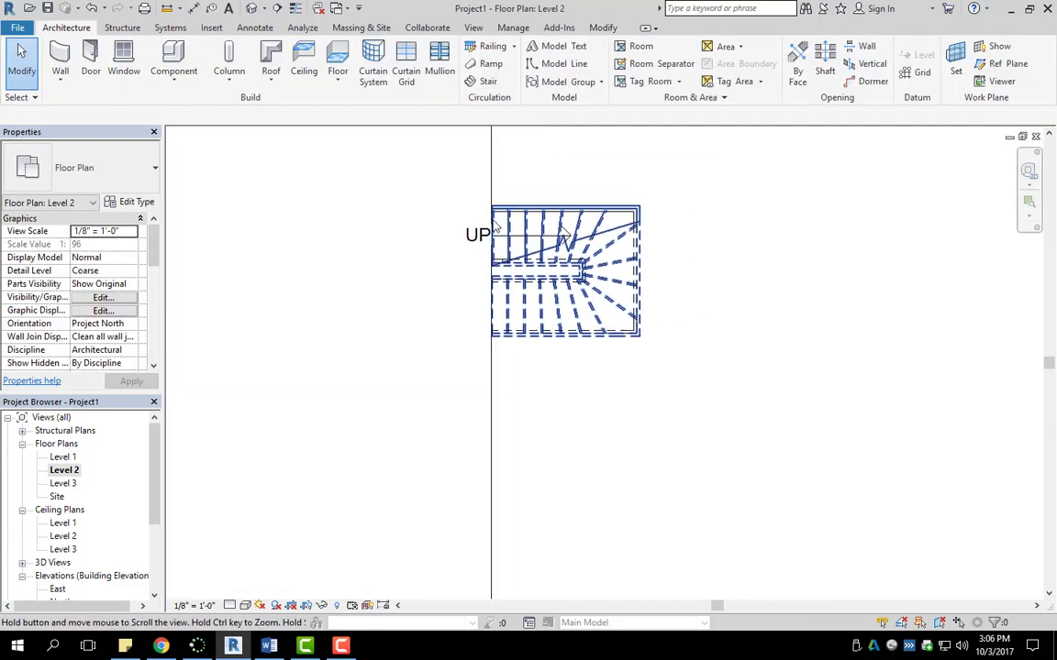
# In the 3D view, set the winder stair's base level to Level 1 and its top level to Level 2
pyautogui.click(251, 8)
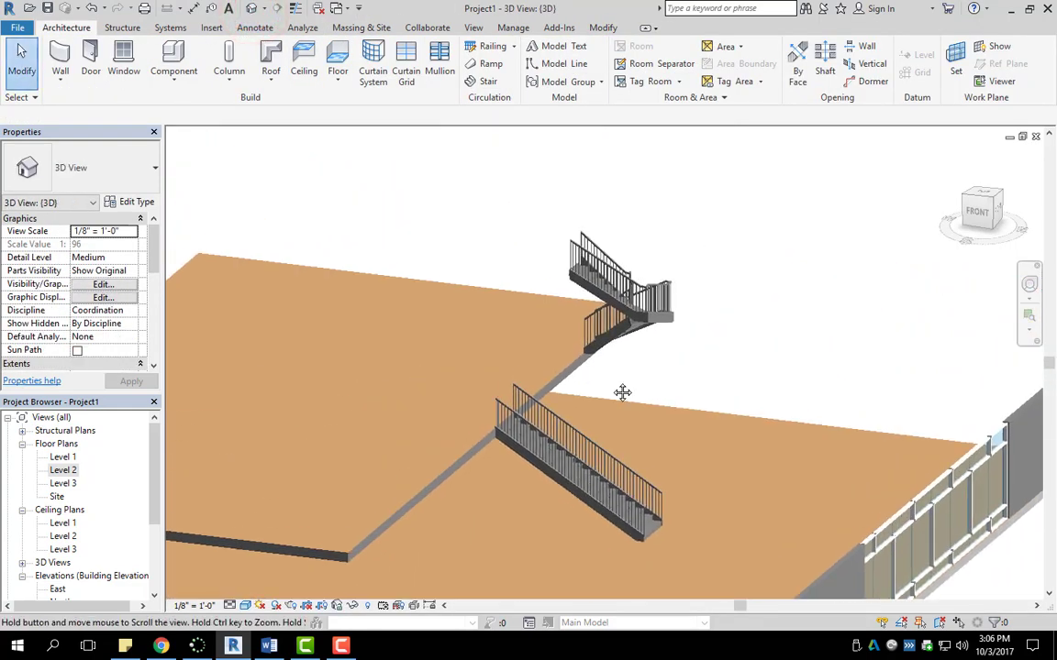
pyautogui.scroll(3, 660, 321)
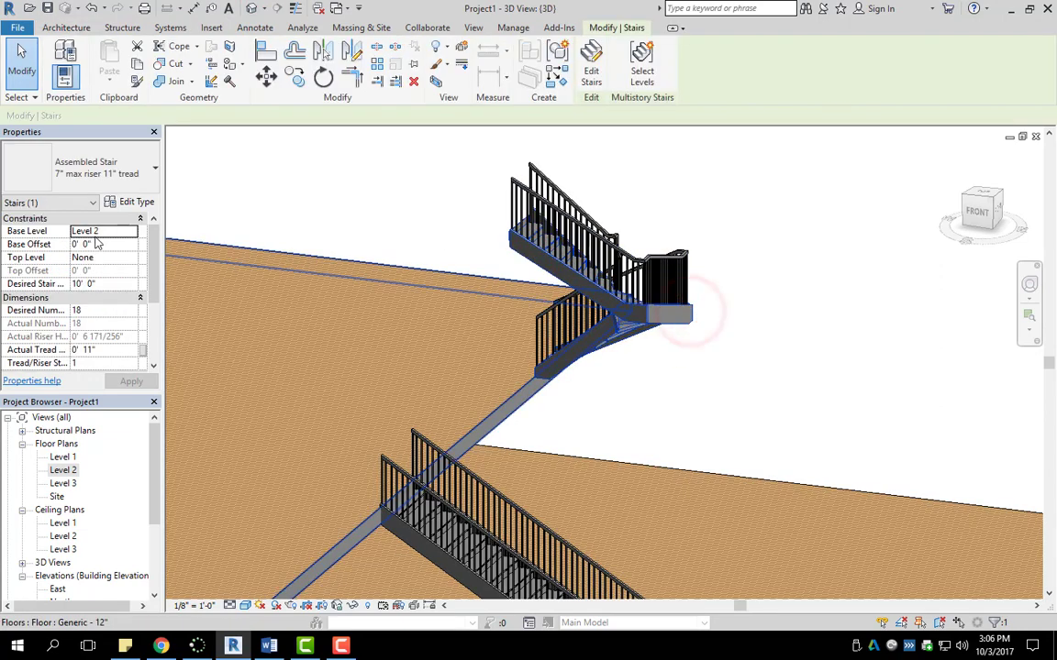
pyautogui.click(105, 232)
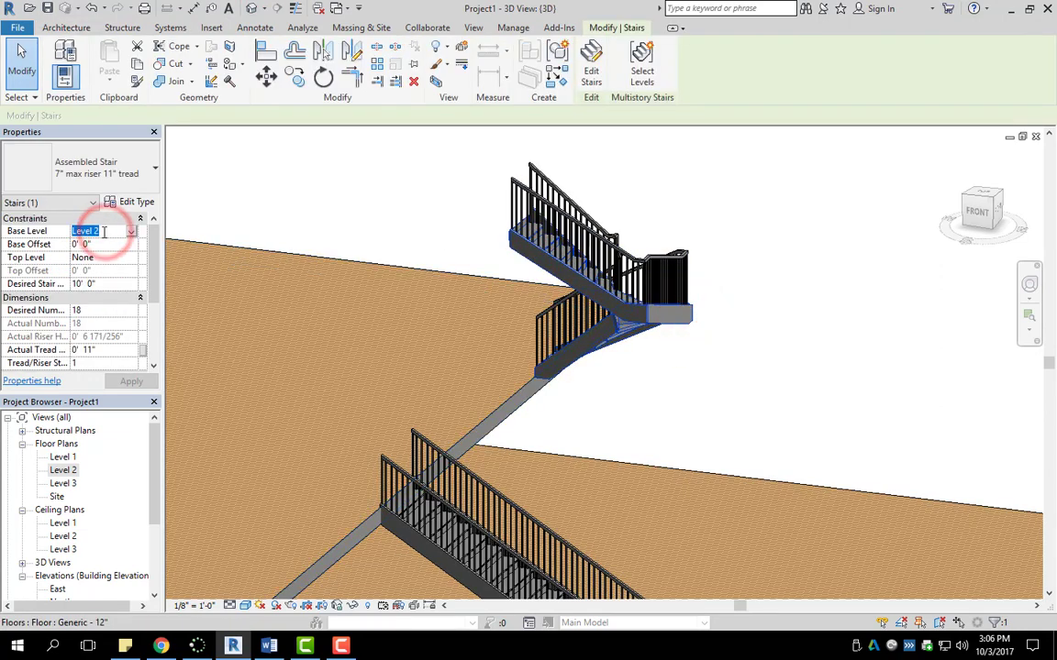
pyautogui.click(132, 232)
pyautogui.click(87, 244)
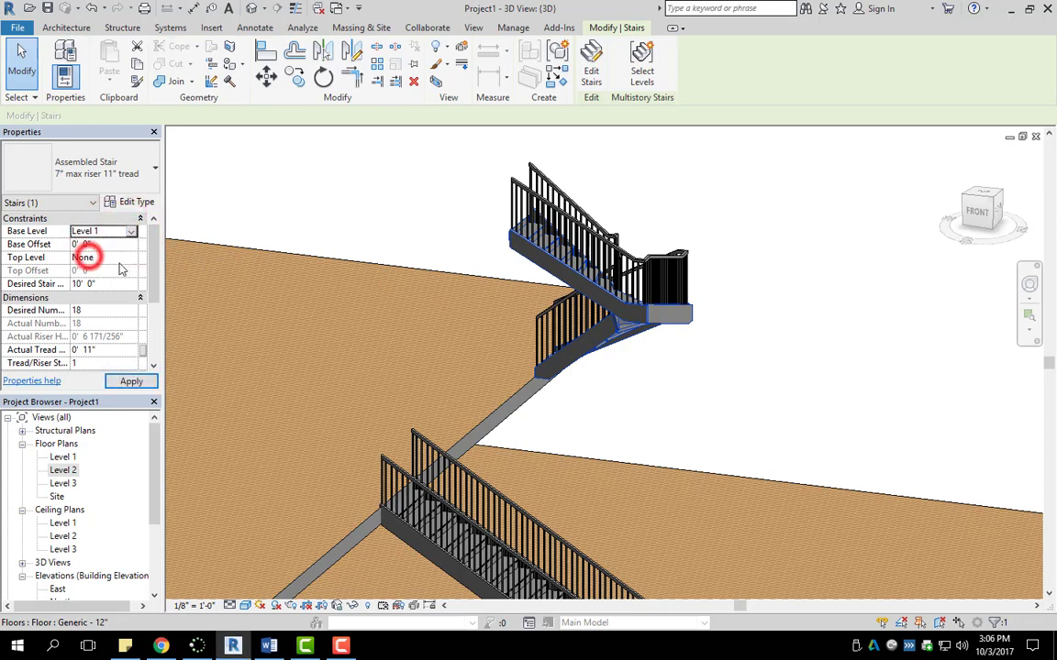
pyautogui.click(111, 258)
pyautogui.click(132, 257)
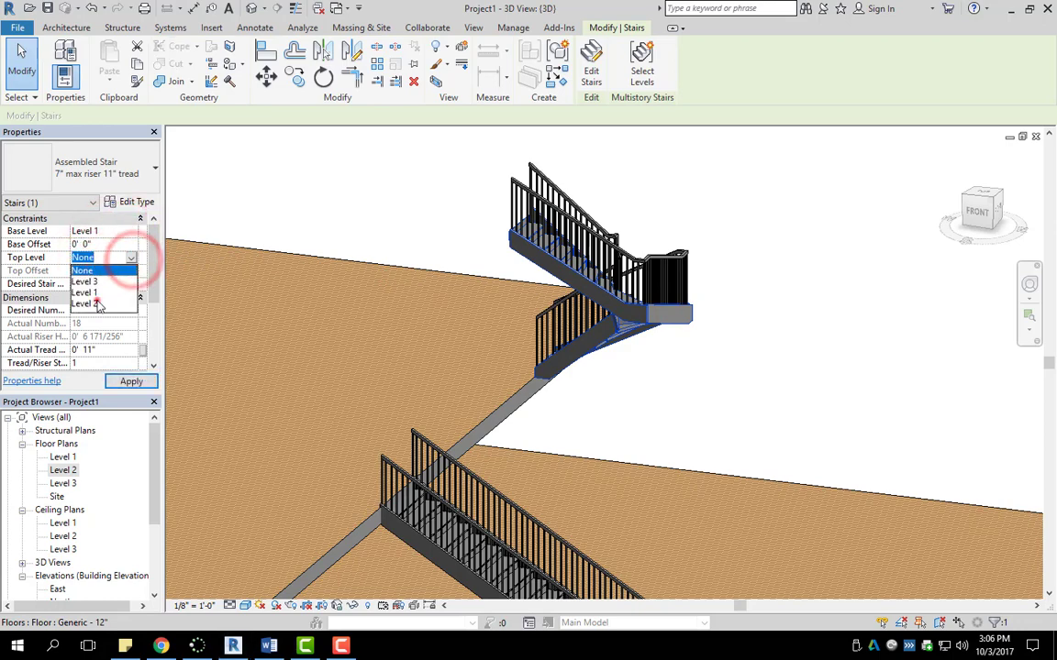
pyautogui.click(96, 297)
pyautogui.click(131, 381)
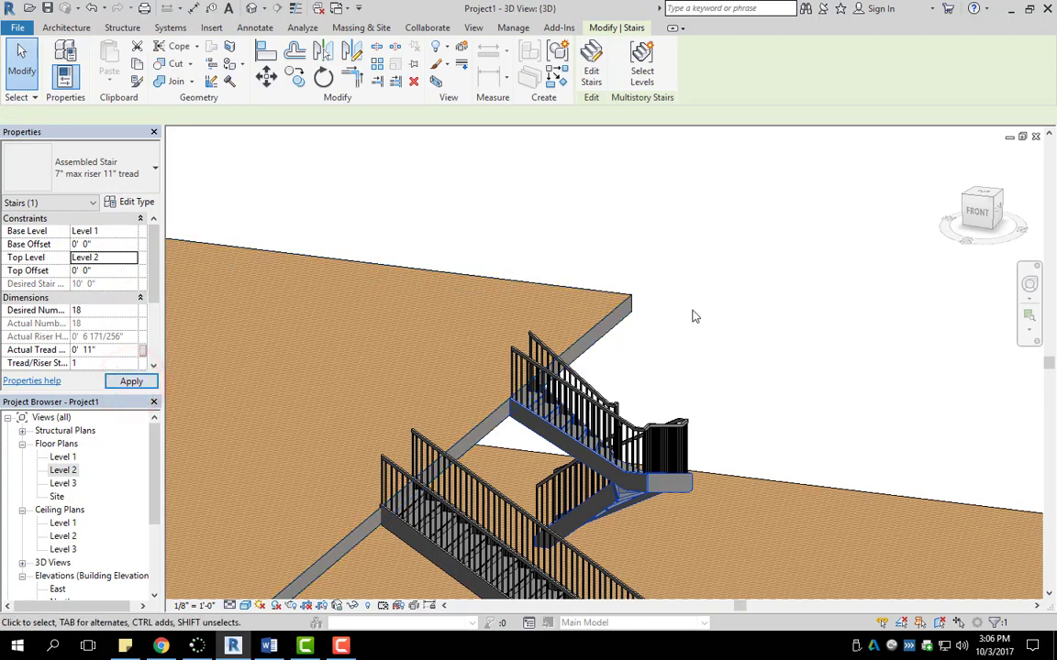
pyautogui.click(676, 397)
# Inspect both stairs from behind in 3D and review the stair types available for the straight stair
pyautogui.keyDown('shift'); pyautogui.moveTo(762, 377); pyautogui.dragTo(652, 404, button='middle'); pyautogui.keyUp('shift')
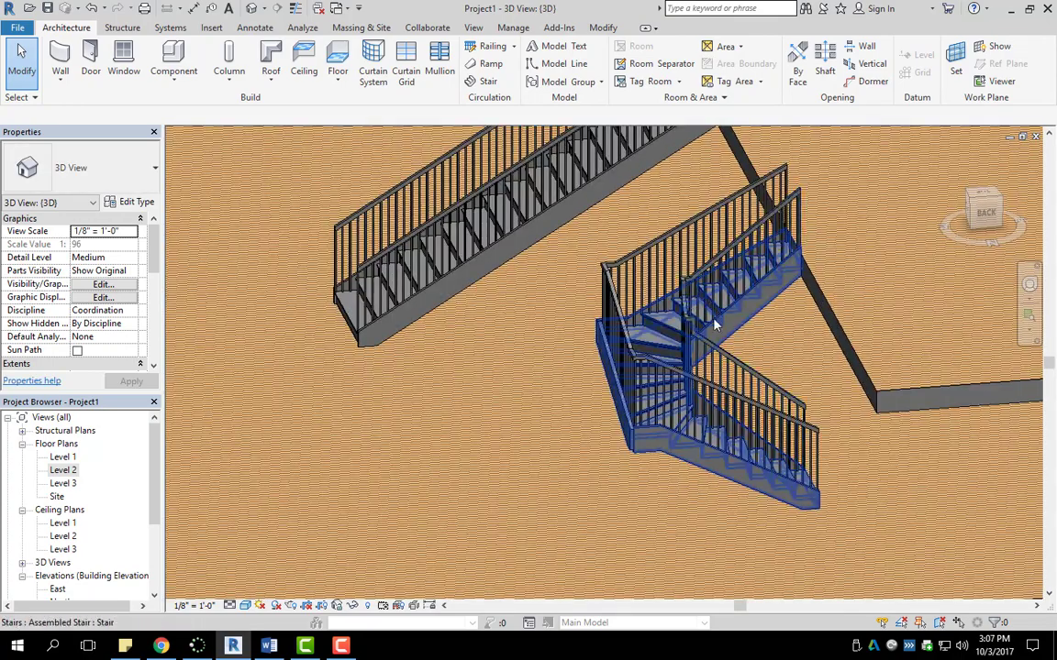
pyautogui.keyDown('shift'); pyautogui.moveTo(574, 275); pyautogui.dragTo(547, 306, button='middle'); pyautogui.keyUp('shift')
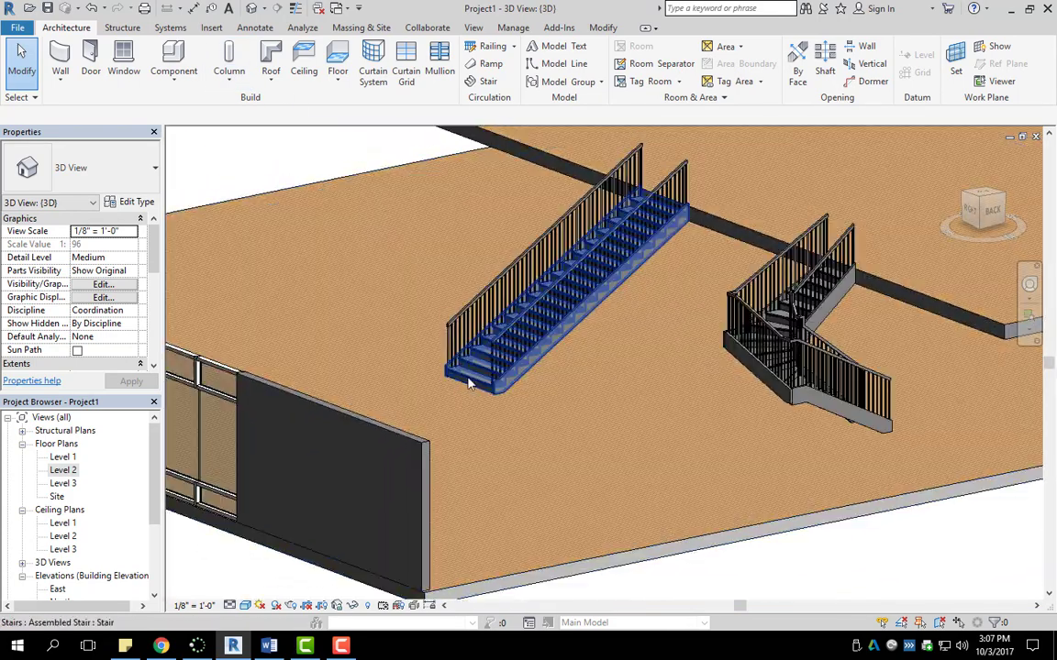
pyautogui.click(471, 381)
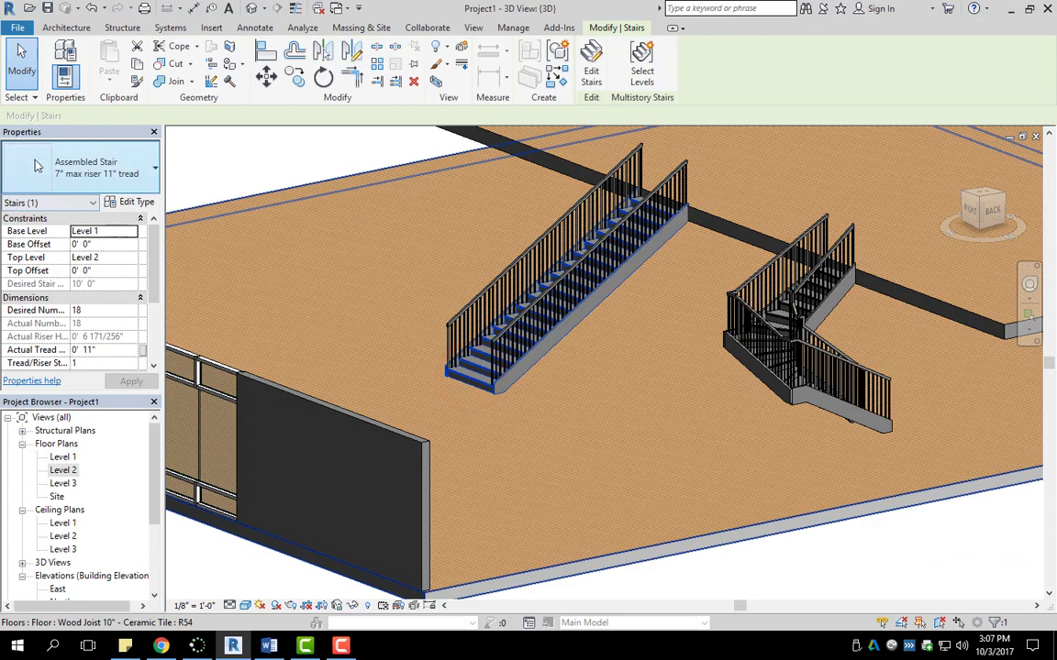
pyautogui.click(150, 169)
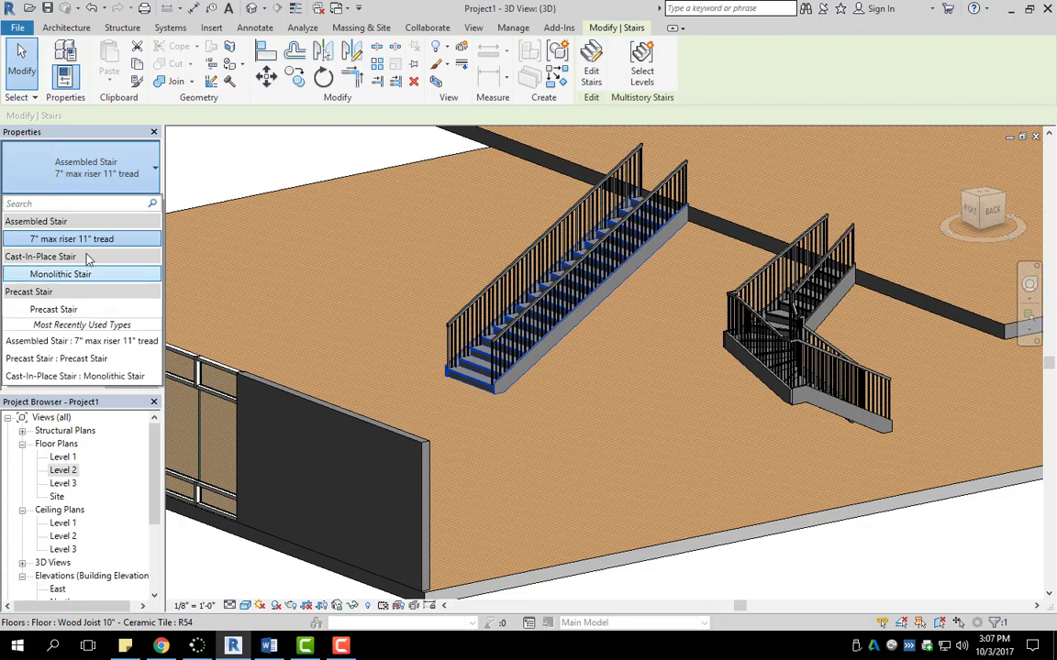
pyautogui.click(487, 277)
# Change the straight stair's railing on the side away from the winder stair to Glass Panel - Bottom Fill
pyautogui.click(496, 276)
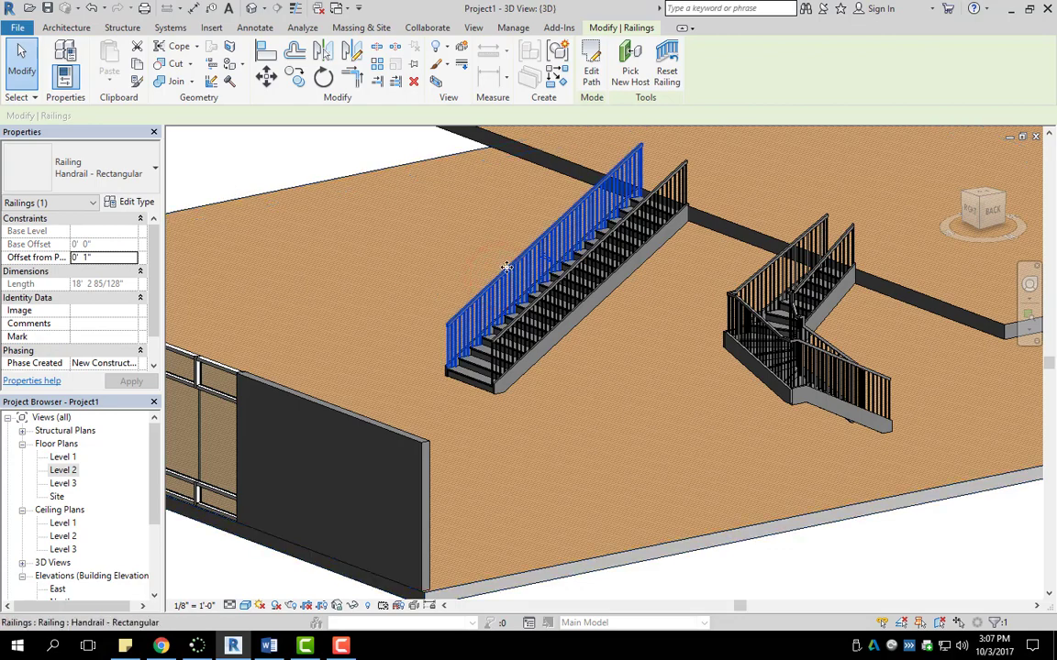
pyautogui.click(128, 172)
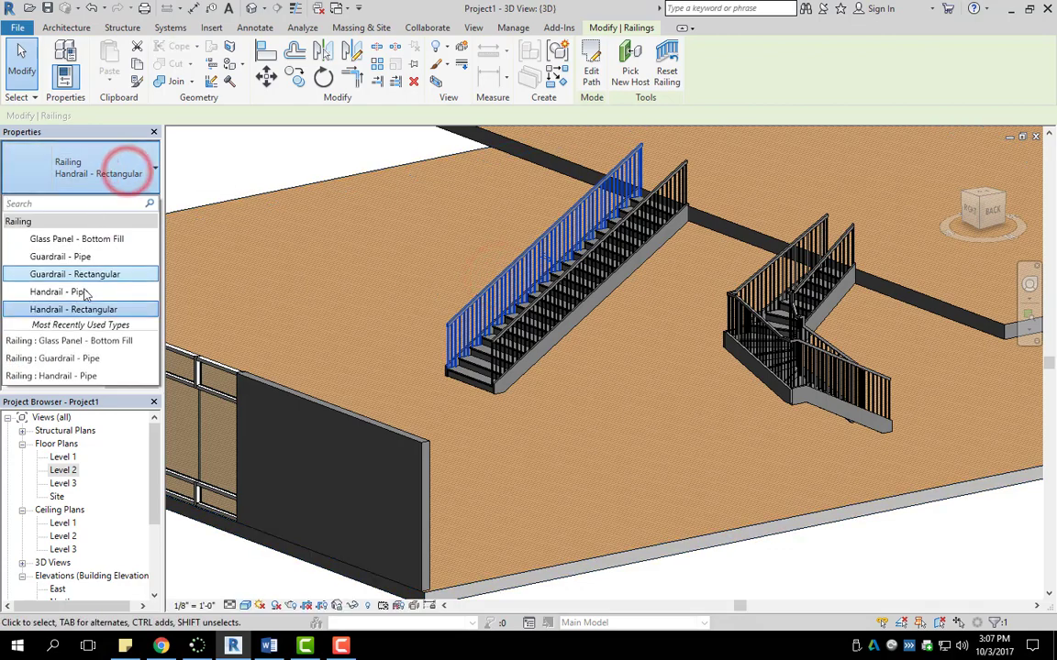
pyautogui.click(85, 239)
# Change the straight stair's railing on the side facing the winder stair to Handrail - Pipe
pyautogui.scroll(3, 550, 269)
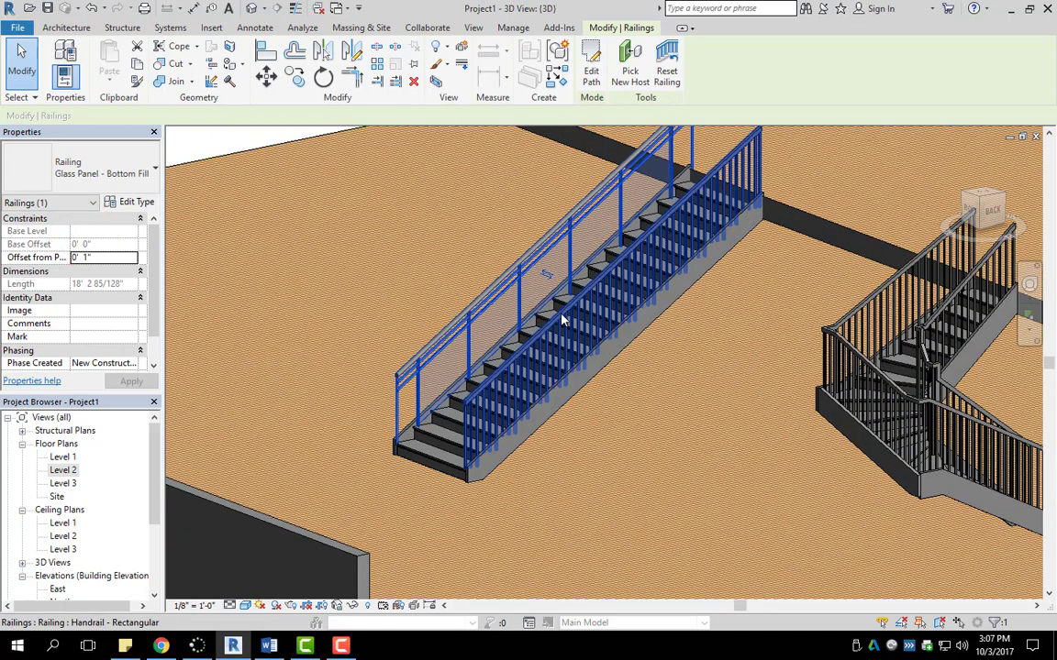
pyautogui.click(558, 307)
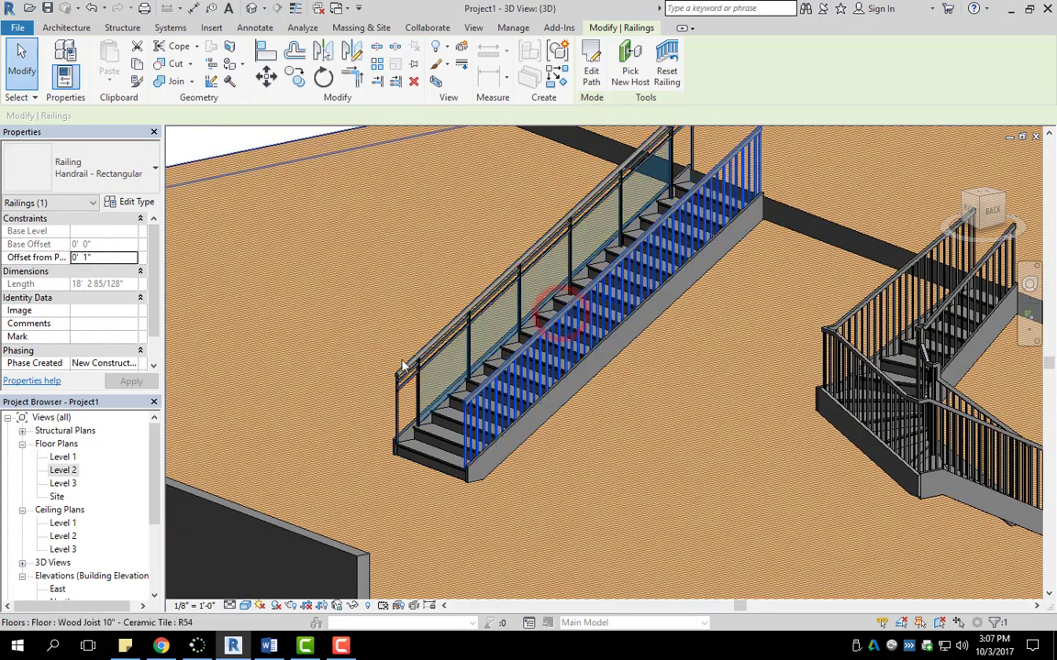
pyautogui.click(108, 170)
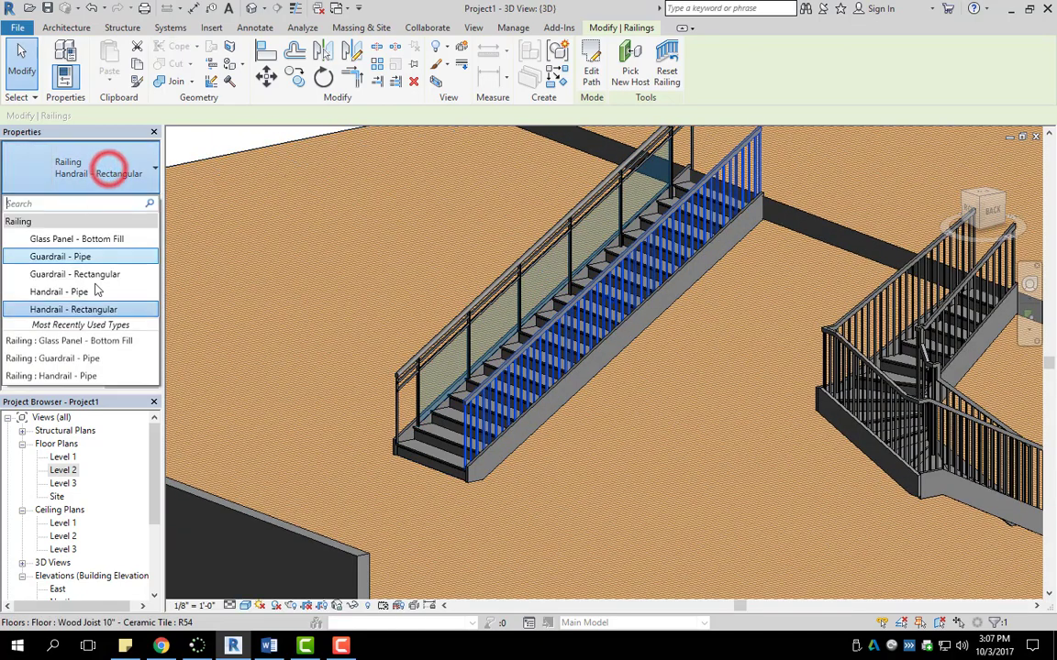
pyautogui.click(92, 291)
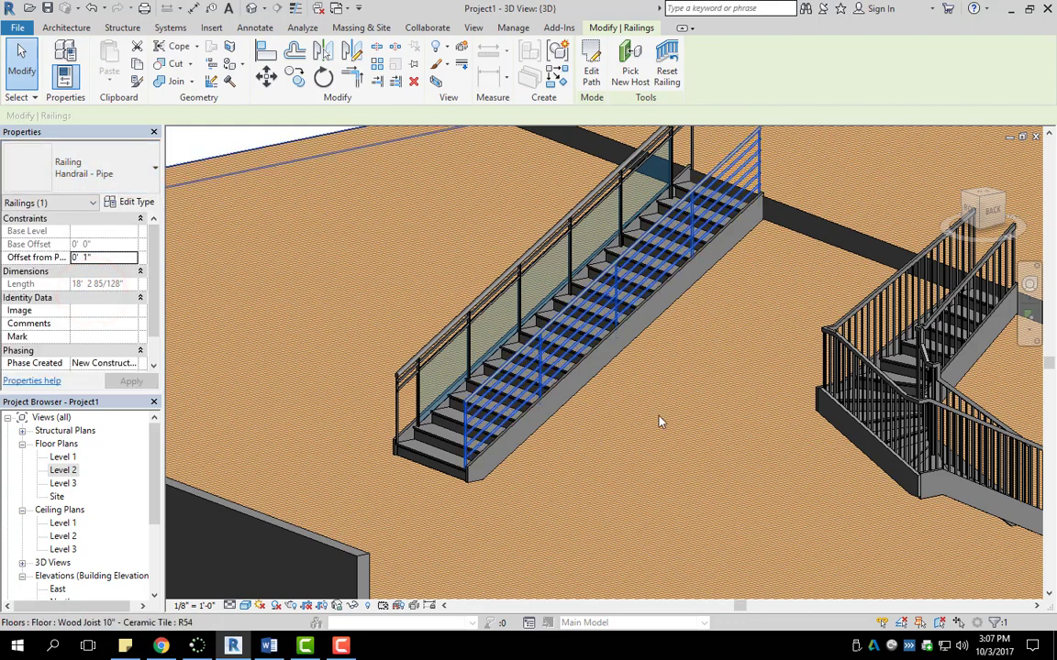
pyautogui.press('Escape')
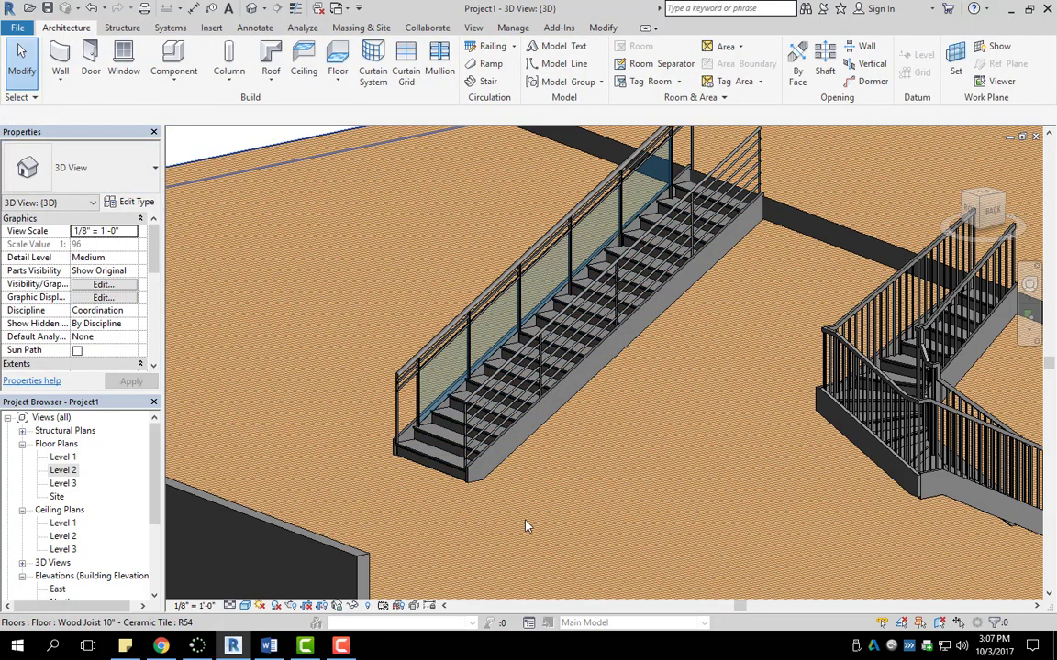
# Open the straight stair's type properties and examine its calculation rules and construction parameters
pyautogui.click(493, 372)
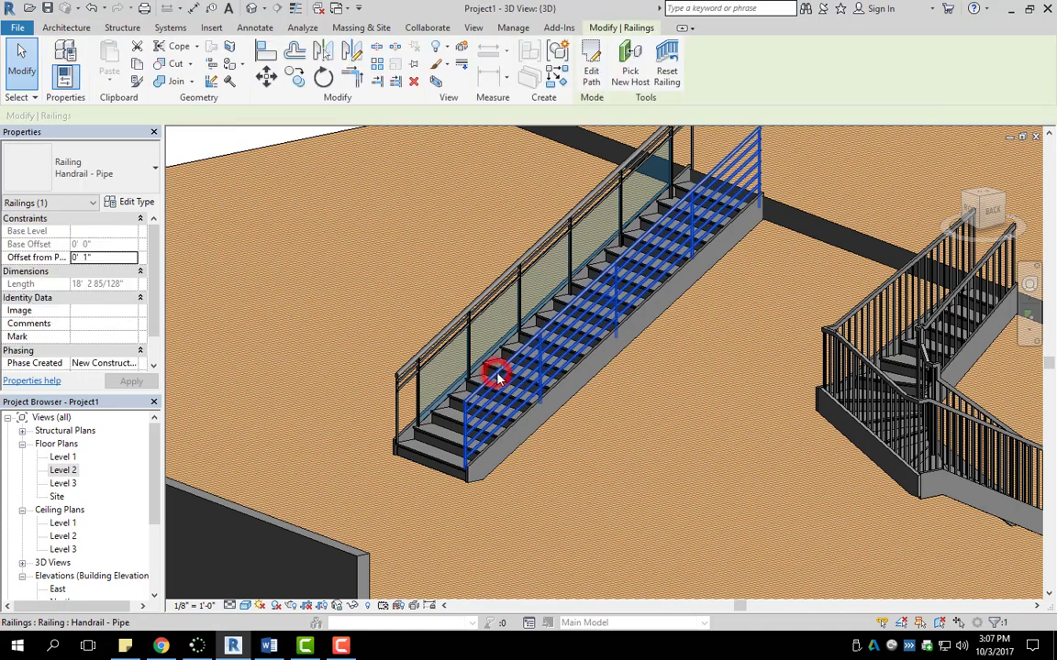
pyautogui.moveTo(152, 242); pyautogui.dragTo(153, 243)
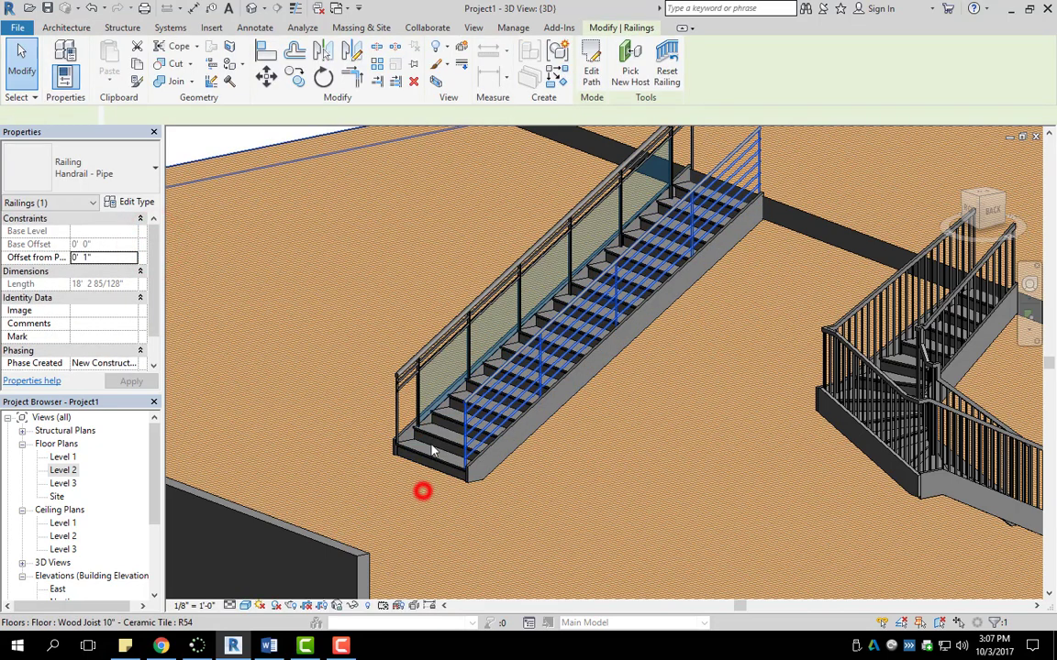
pyautogui.click(431, 449)
pyautogui.click(439, 437)
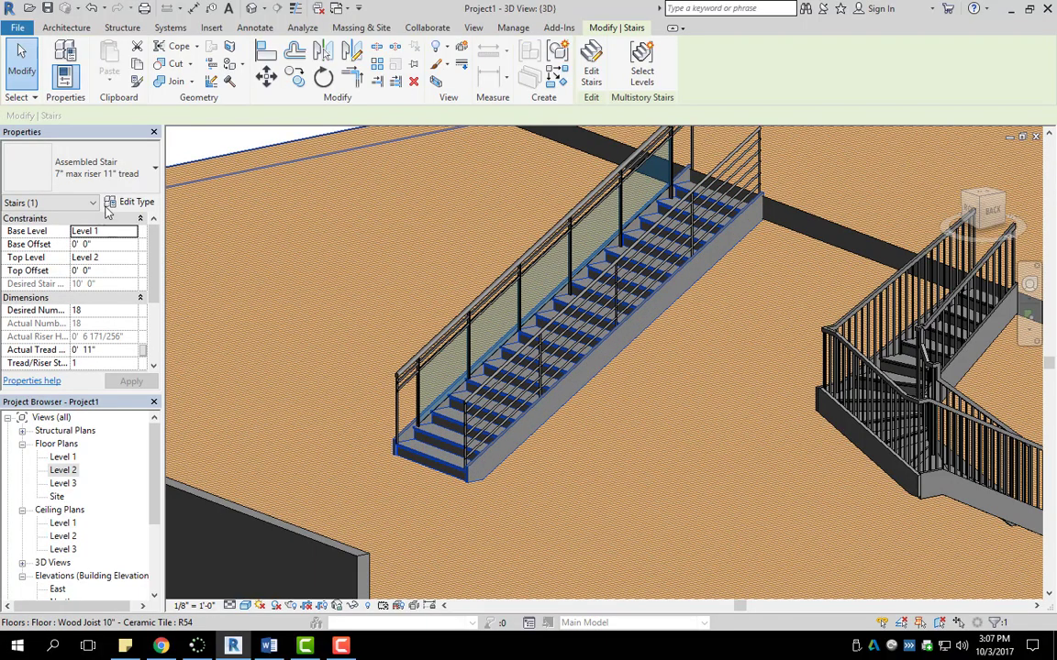
pyautogui.click(121, 202)
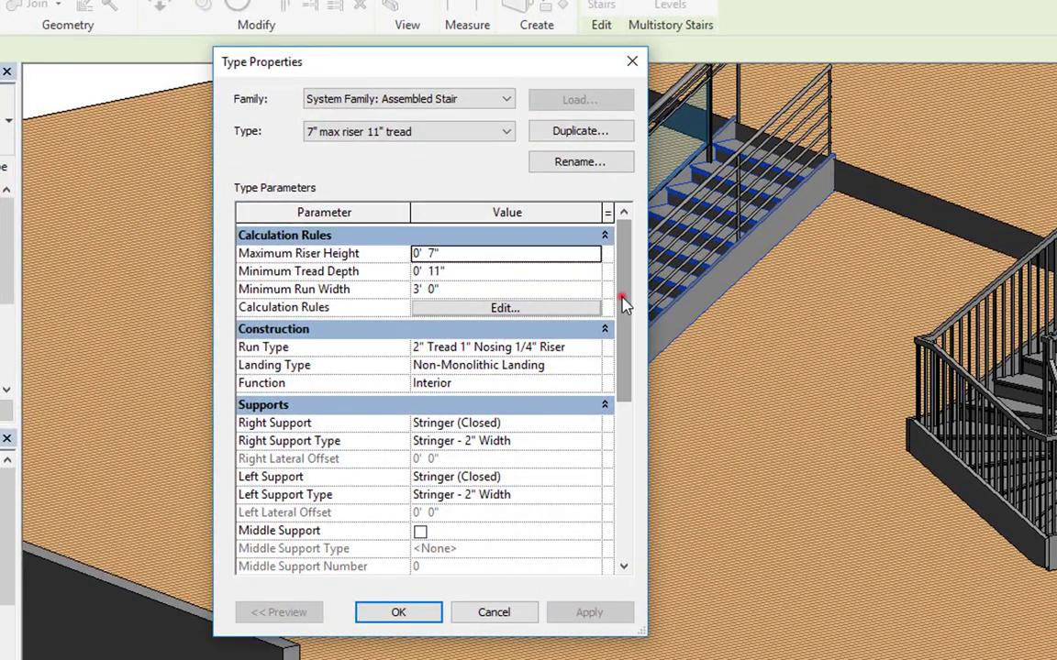
pyautogui.moveTo(624, 306)
pyautogui.mouseDown()
pyautogui.moveTo(625, 337)
pyautogui.moveTo(622, 298)
pyautogui.mouseUp()
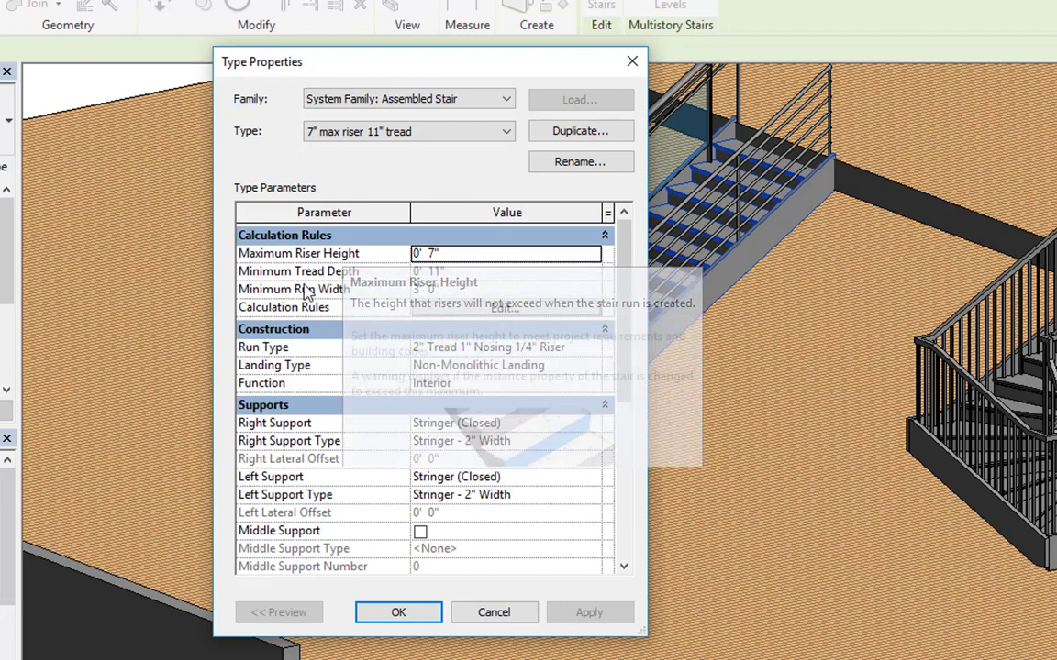
pyautogui.moveTo(624, 290); pyautogui.dragTo(627, 306)
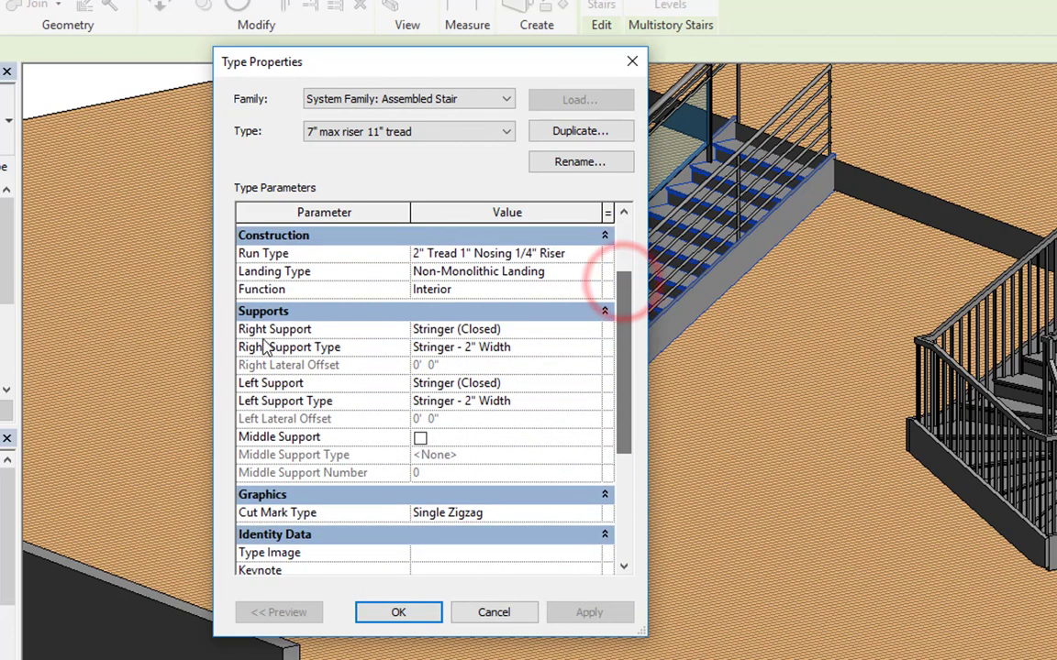
# Examine the right support options and support type of the straight stair's type, and close its properties without changes
pyautogui.click(569, 328)
pyautogui.click(592, 329)
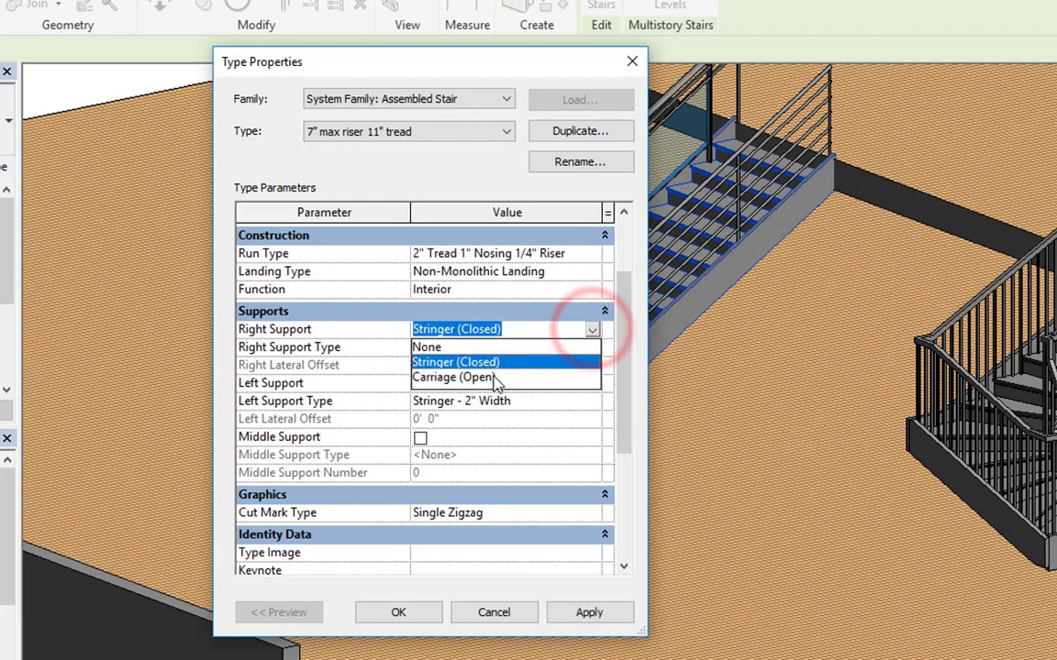
pyautogui.click(389, 333)
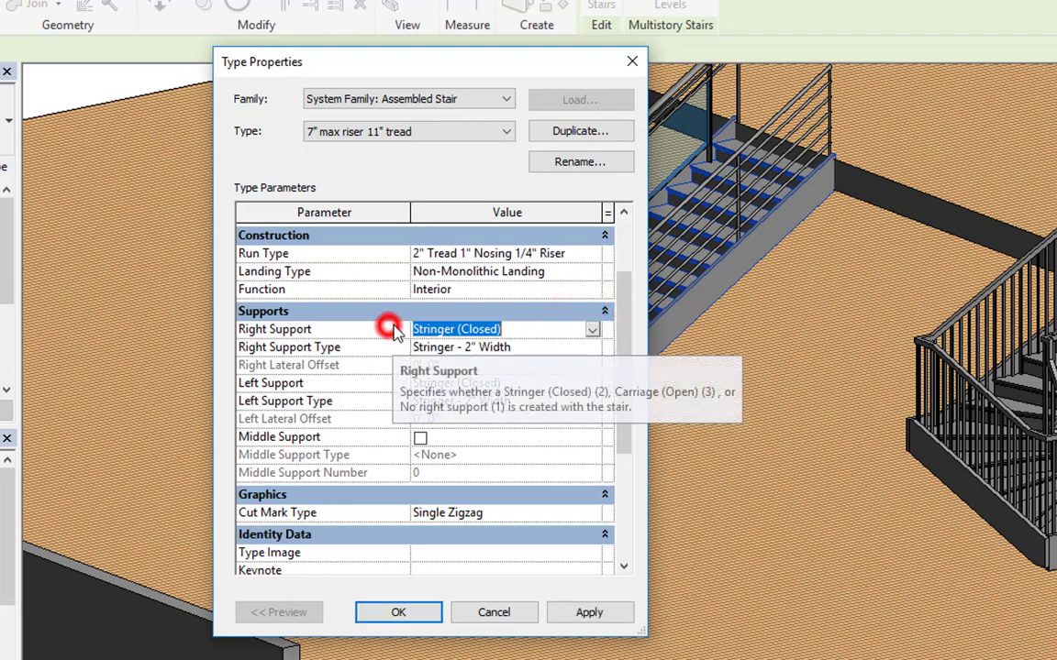
pyautogui.click(528, 351)
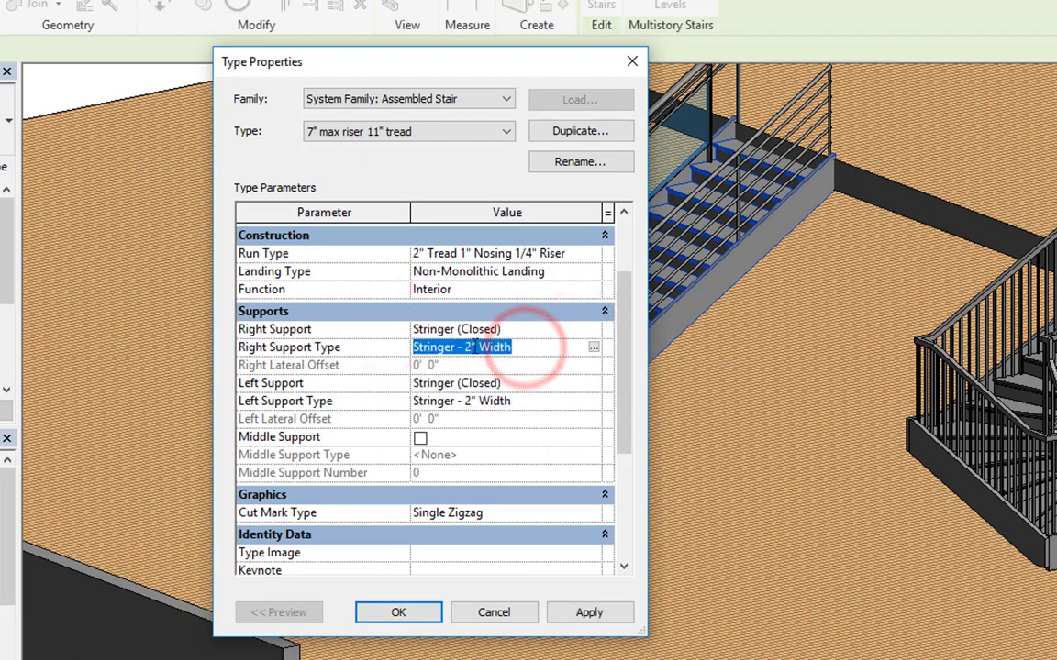
pyautogui.click(323, 331)
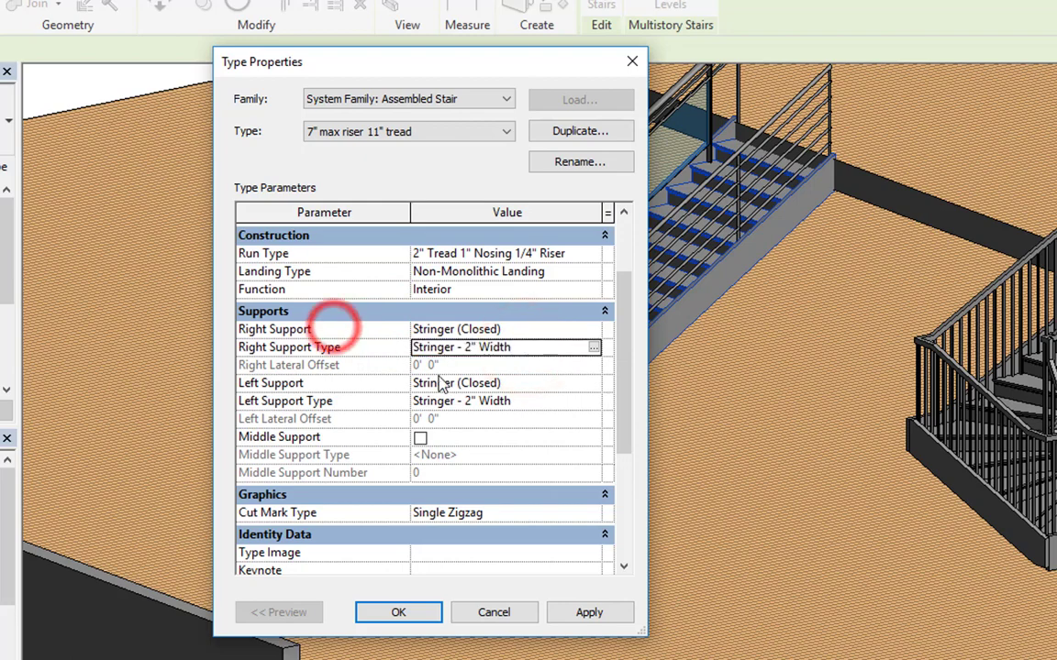
pyautogui.scroll(2, 413, 367)
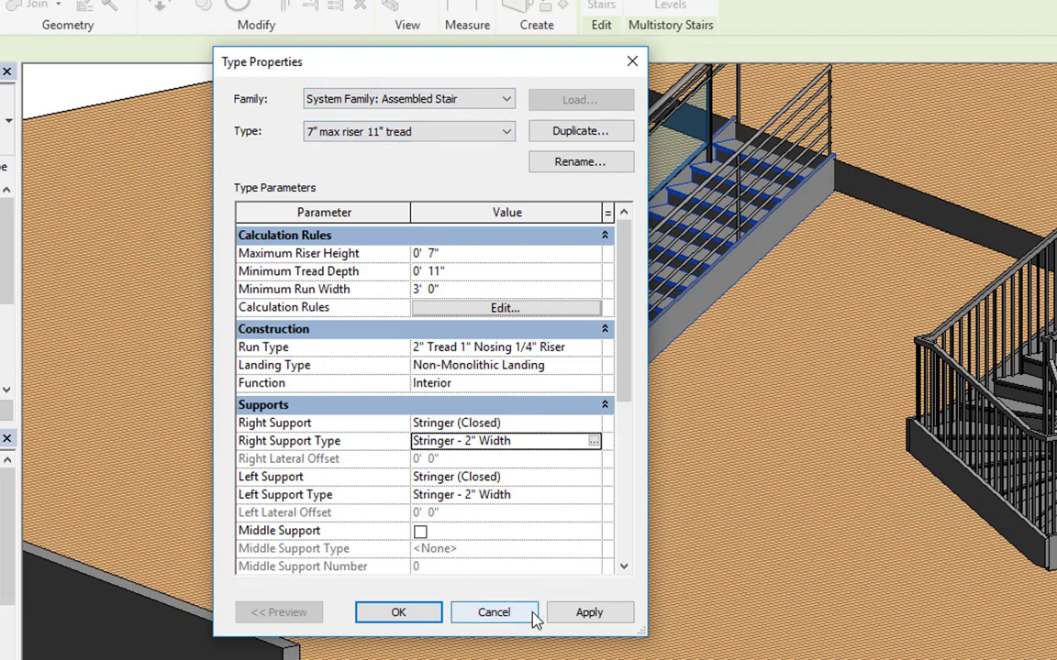
pyautogui.click(495, 612)
pyautogui.scroll(-2, 624, 443)
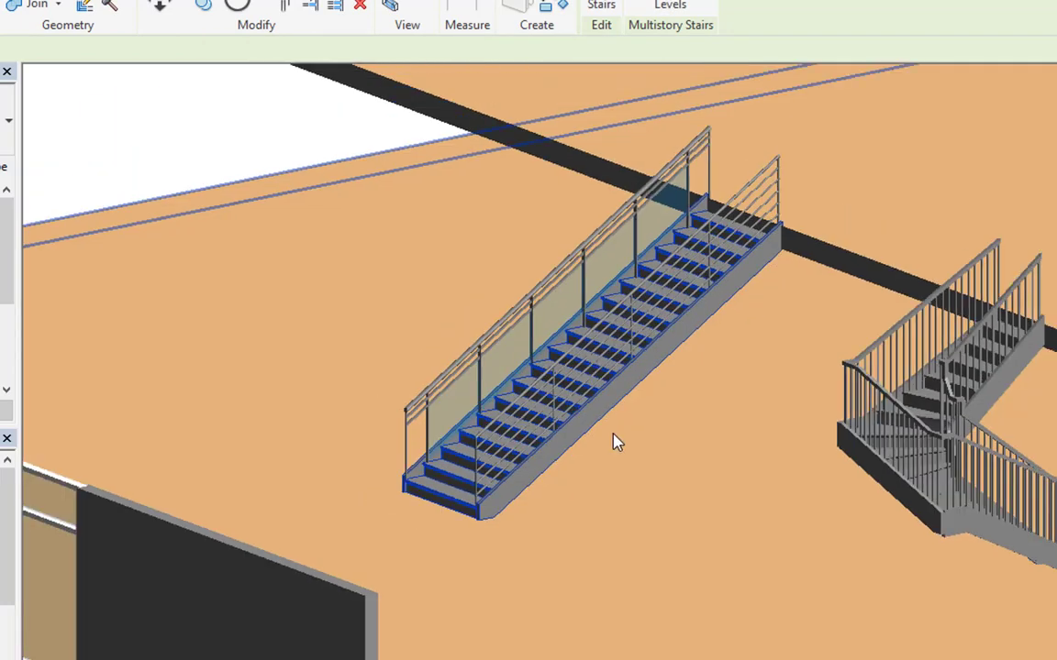
pyautogui.moveTo(614, 443); pyautogui.dragTo(561, 506, button='middle')
pyautogui.press('Escape')
pyautogui.scroll(-2, 613, 348)
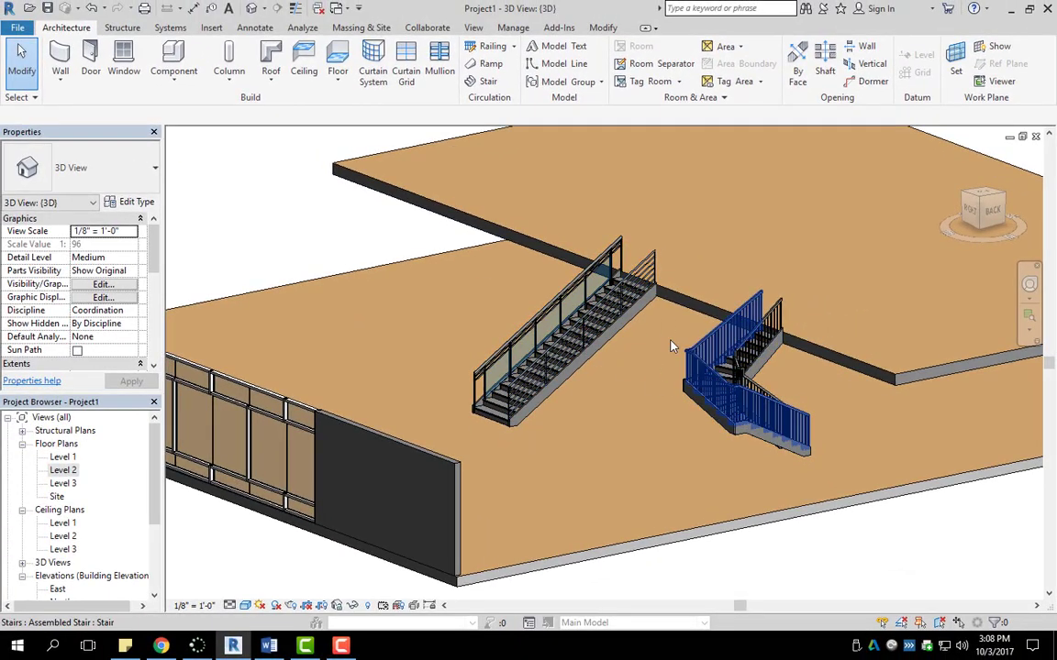
pyautogui.click(490, 80)
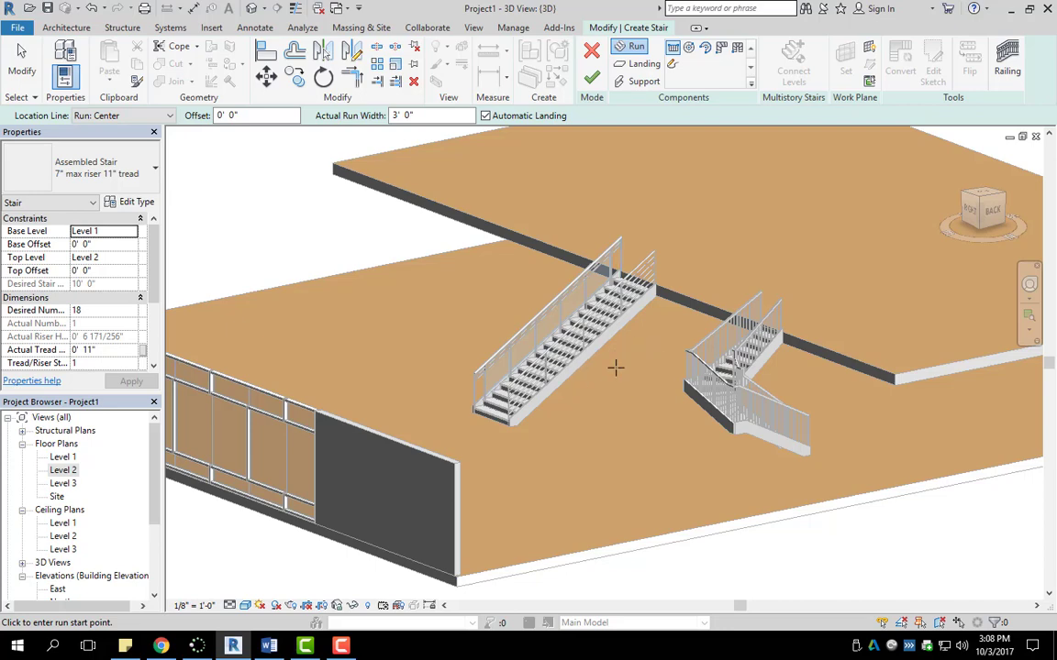
pyautogui.click(593, 53)
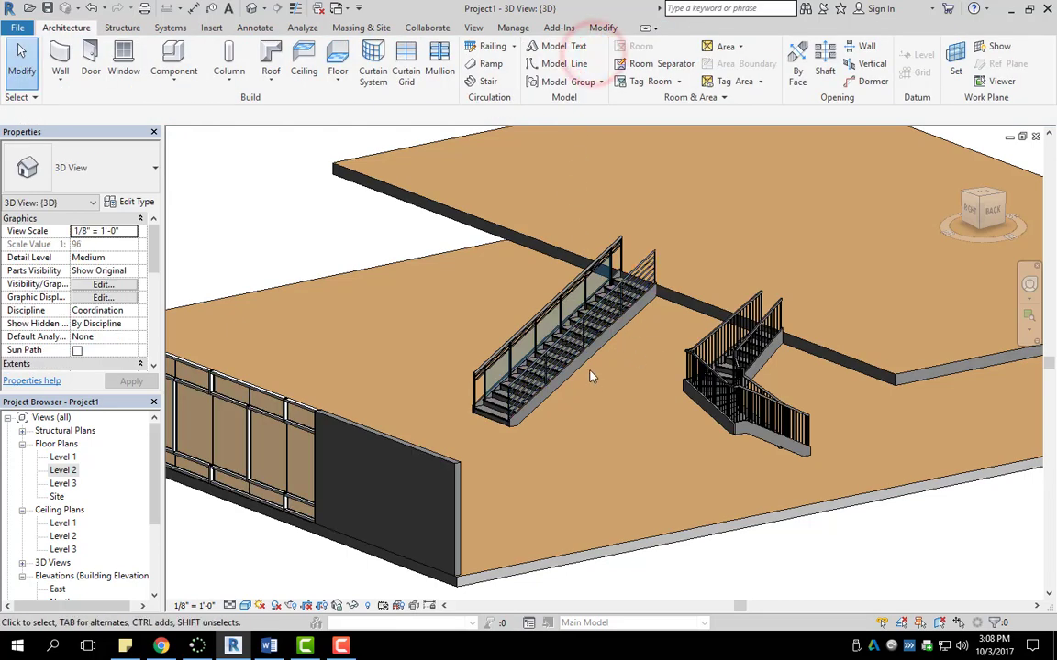